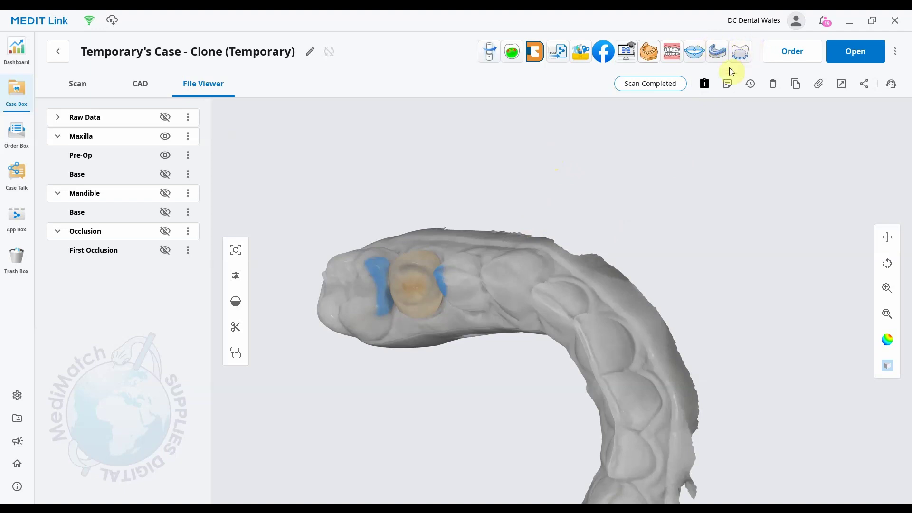
Show the maxilla Base scan and hide the Pre-Op scan to expose the prepared tooth
mouse_move(481, 300)
right_mouse_down()
mouse_move(603, 327)
mouse_move(657, 247)
mouse_move(623, 251)
mouse_move(615, 360)
mouse_move(557, 335)
right_mouse_up()
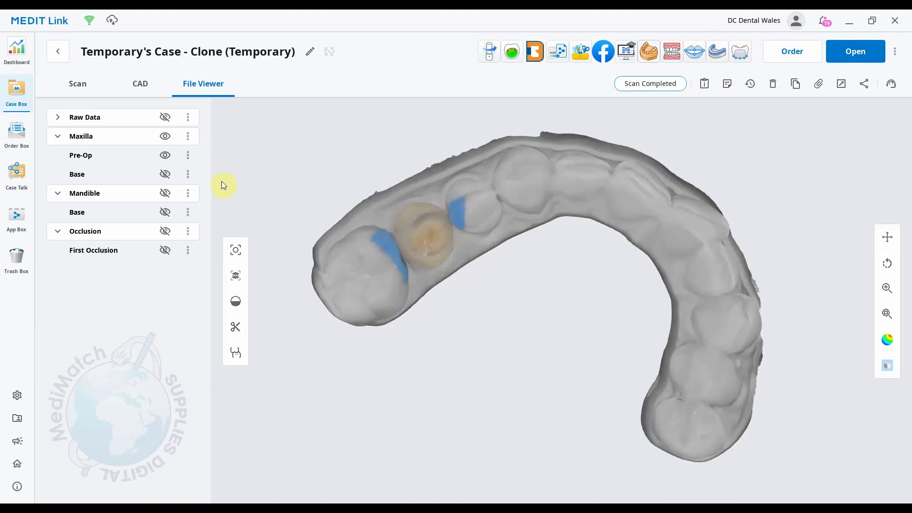
right_click_drag(475, 177, 473, 323)
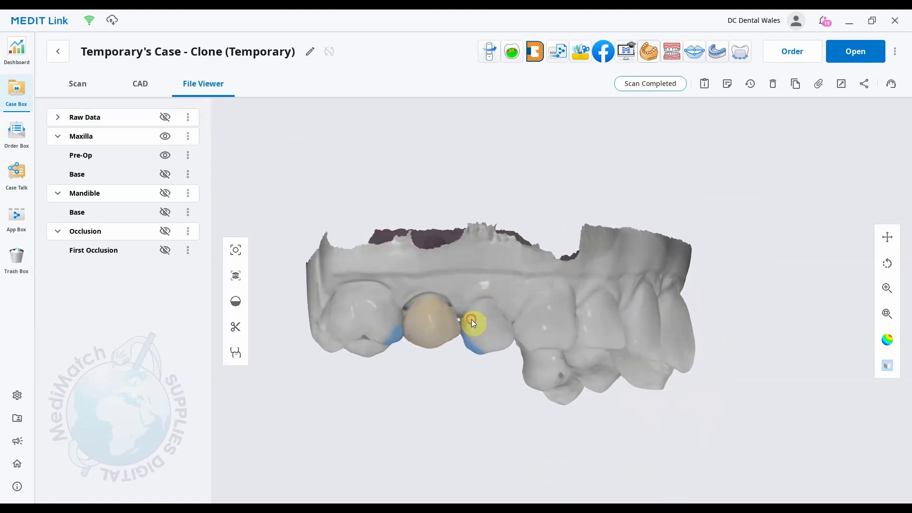
middle_click_drag(472, 319, 474, 271)
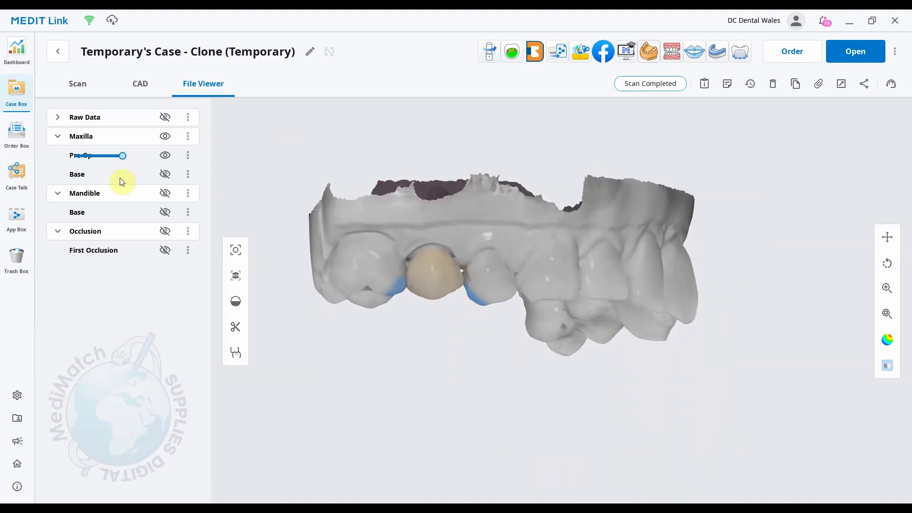
left_click(167, 141)
left_click(166, 155)
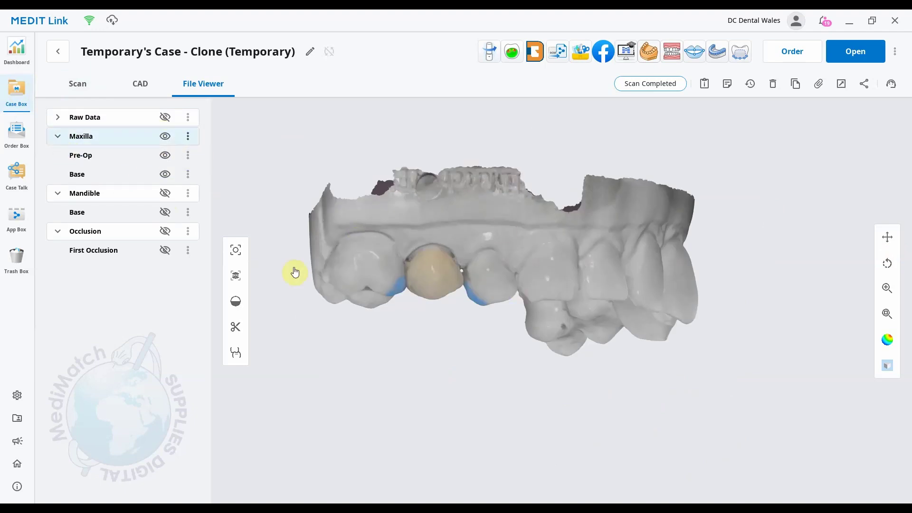
left_click(165, 174)
left_click(165, 155)
Inspect the exposed prep from several angles, then launch Medit Temporaries for the case
right_click_drag(336, 204, 492, 206)
scroll(493, 204, "up", 2)
right_click_drag(449, 238, 594, 283)
right_click_drag(560, 228, 625, 217)
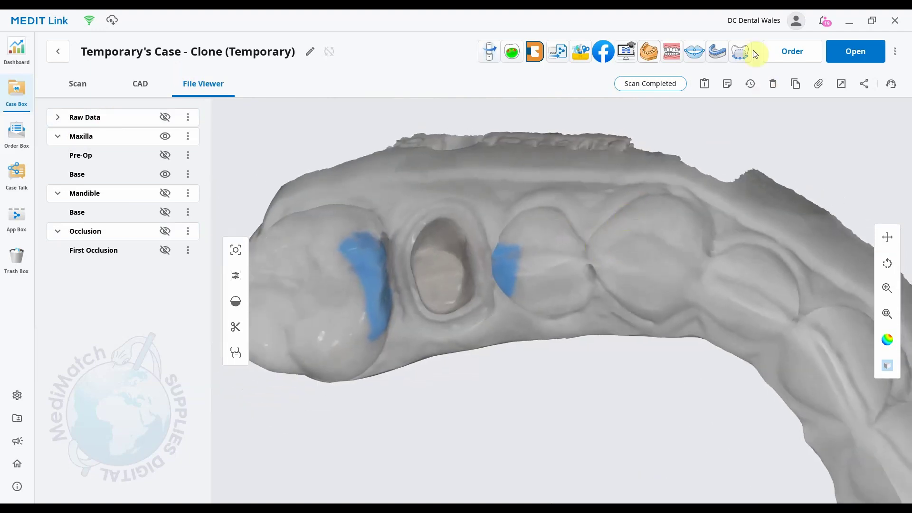
left_click(739, 57)
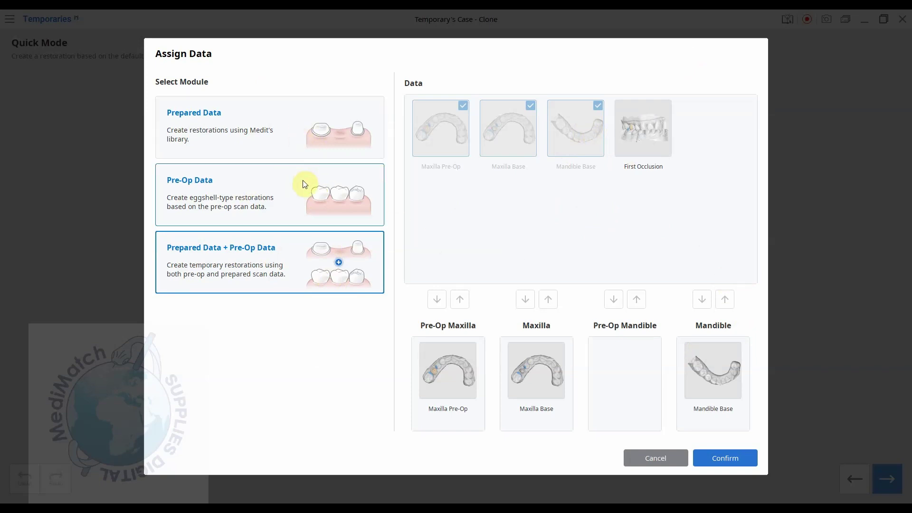
Choose Prepared Data and remove Maxilla Pre-Op from the Pre-Op Maxilla slot
left_click(344, 108)
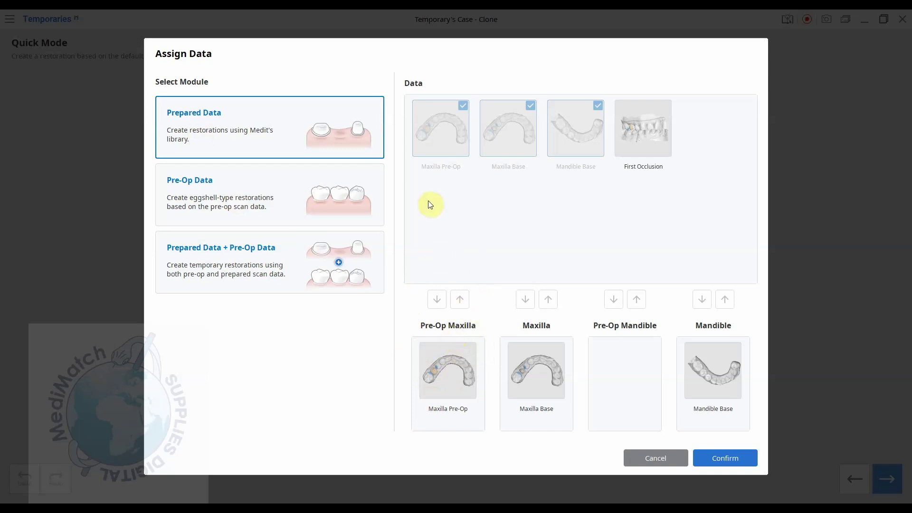
left_click_drag(442, 373, 491, 179)
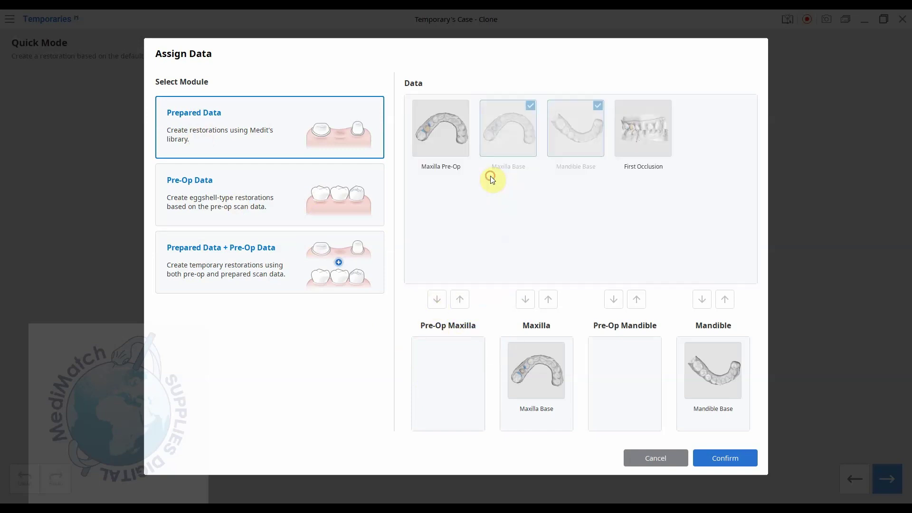
Confirm the data assignment and close a green margin line around the upper prep
left_click(704, 460)
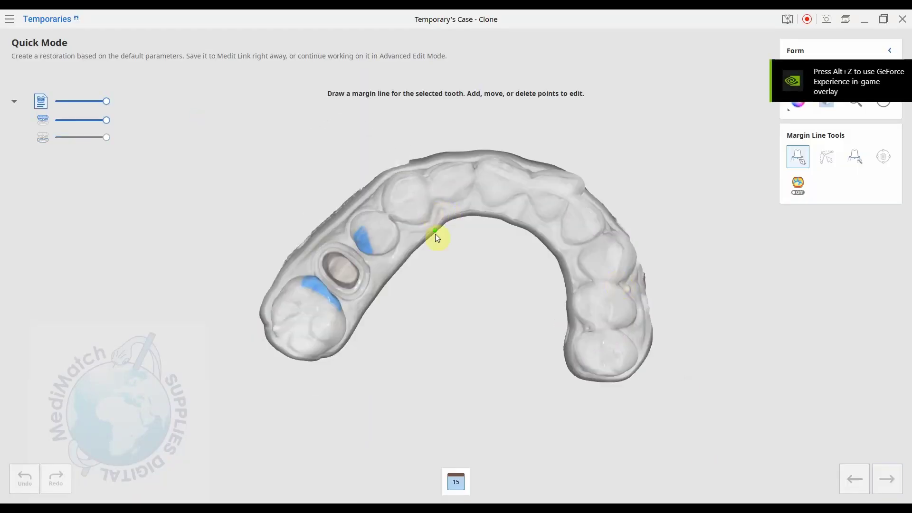
right_click_drag(392, 324, 385, 303)
scroll(375, 224, "up", 5)
left_click(385, 304)
right_click_drag(375, 337, 690, 324)
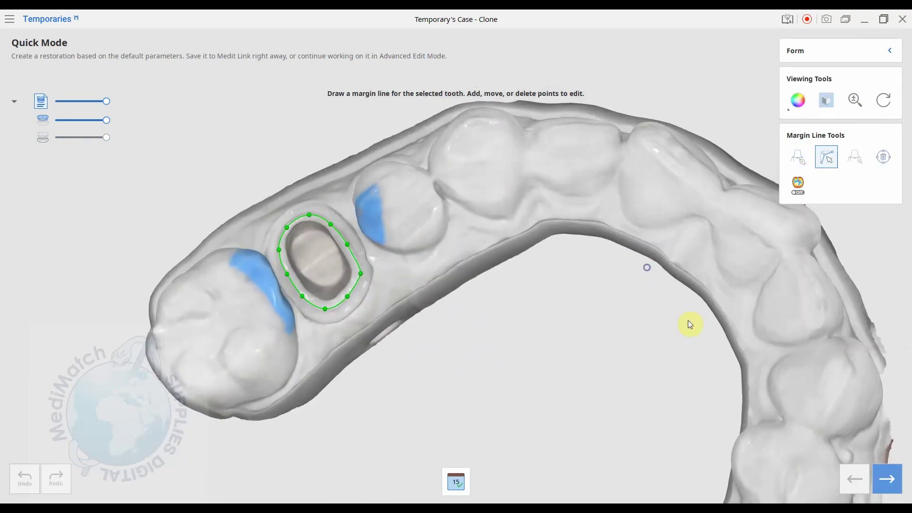
left_click(882, 484)
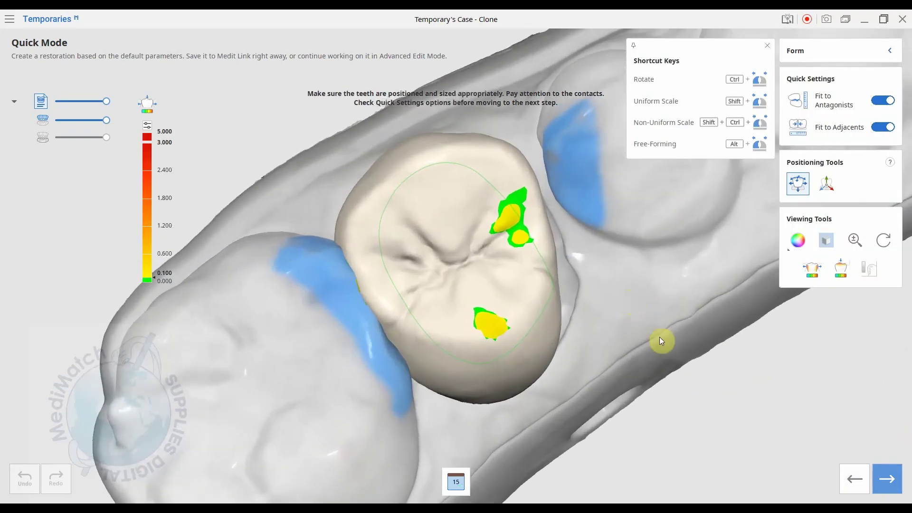
Shift the crown over the prep until yellow bite contacts shrink to small green spots
right_click_drag(662, 340, 627, 463)
right_click_drag(711, 400, 754, 491)
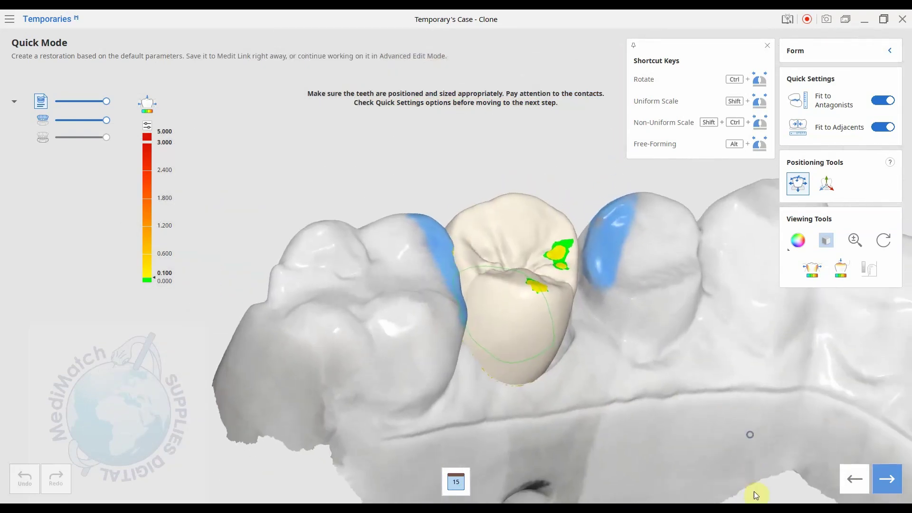
right_click_drag(434, 161, 352, 239)
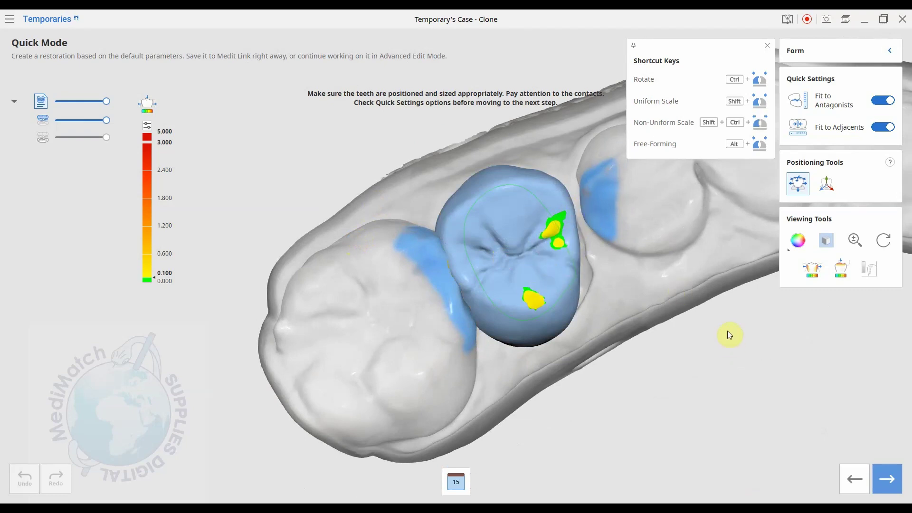
right_click_drag(729, 333, 699, 356)
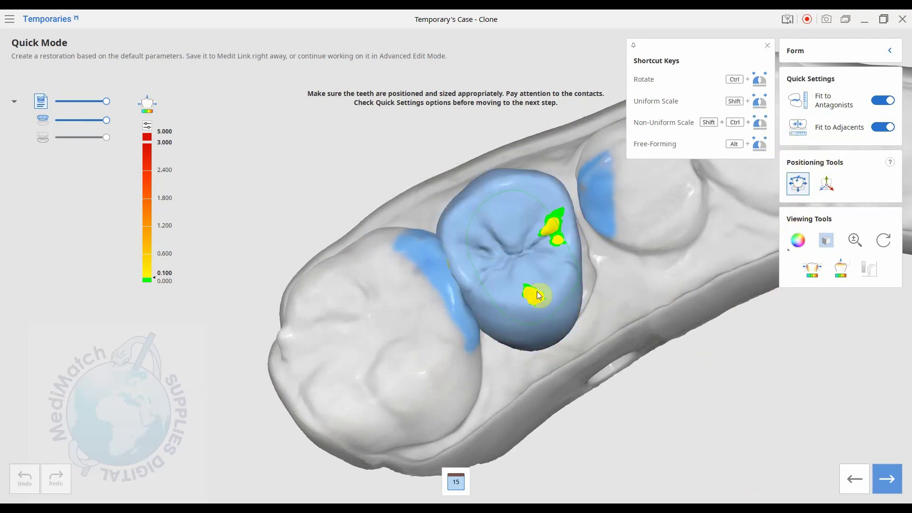
left_click_drag(537, 292, 546, 286)
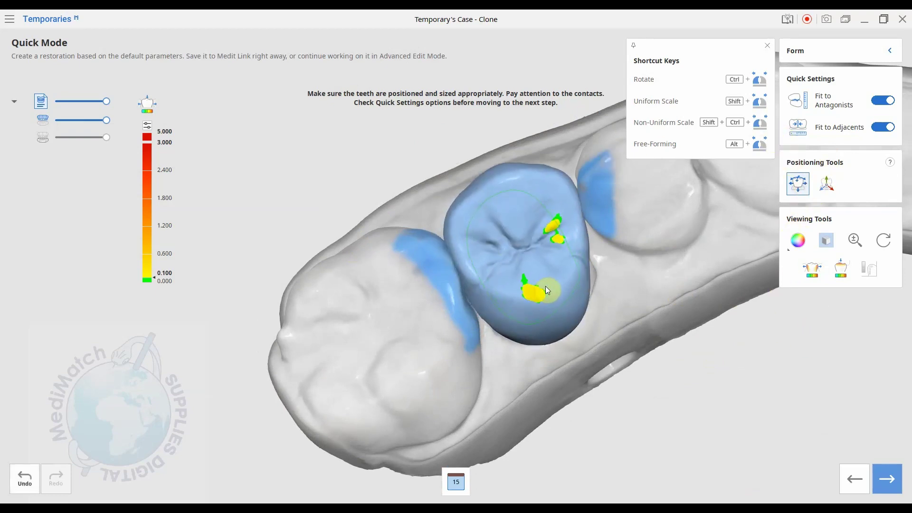
left_click_drag(557, 315, 564, 283)
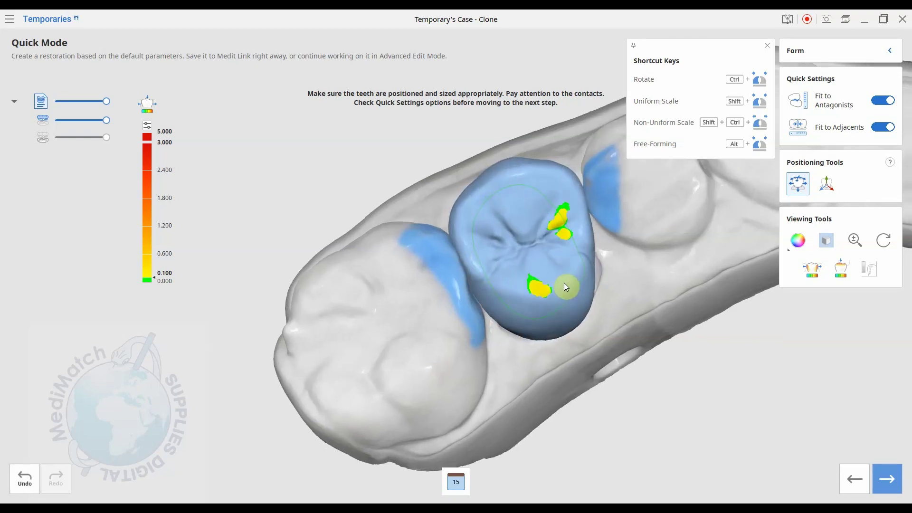
left_click_drag(544, 321, 567, 319)
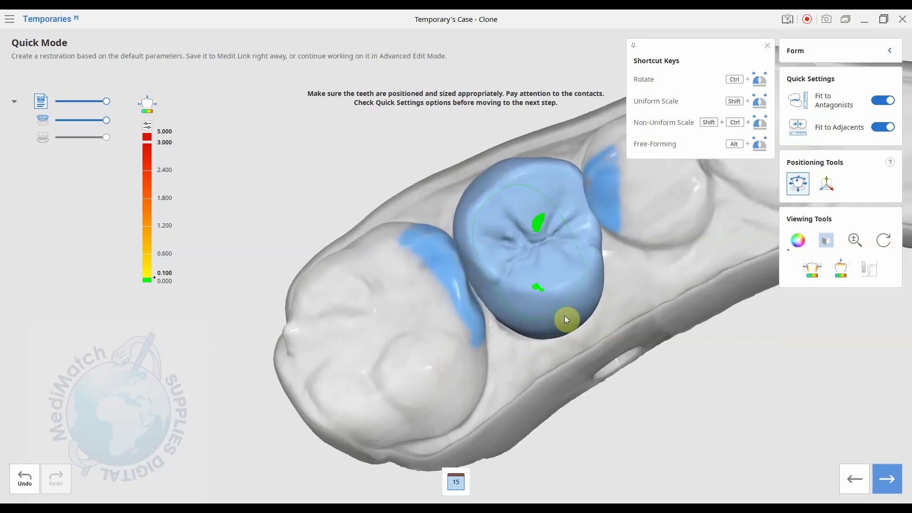
left_click_drag(499, 204, 497, 207)
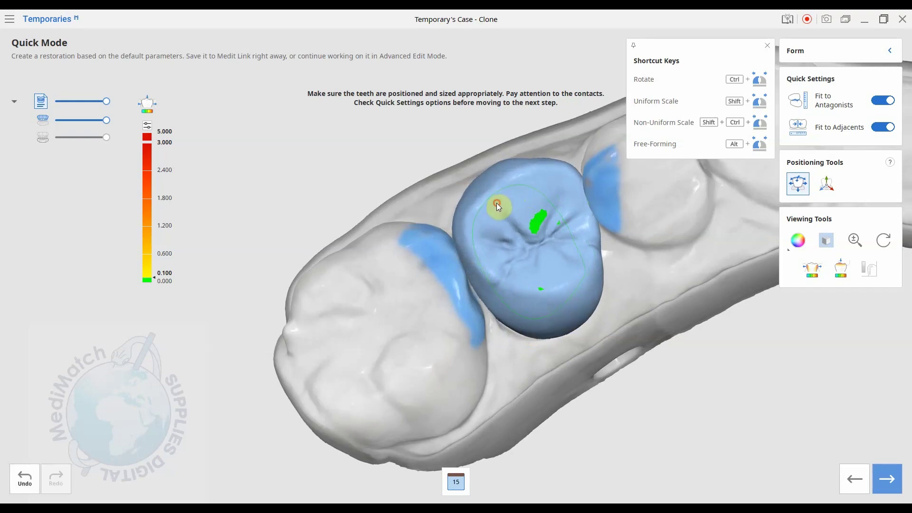
right_click_drag(743, 387, 551, 247)
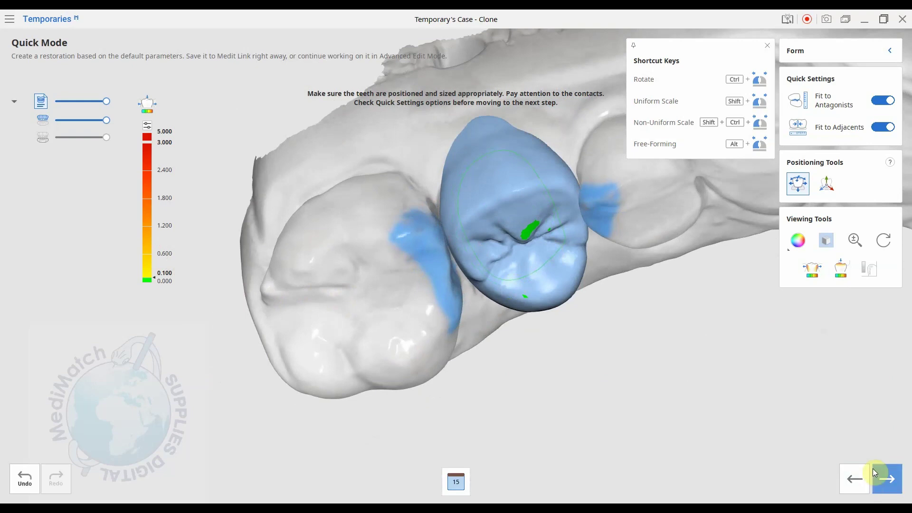
left_click(887, 479)
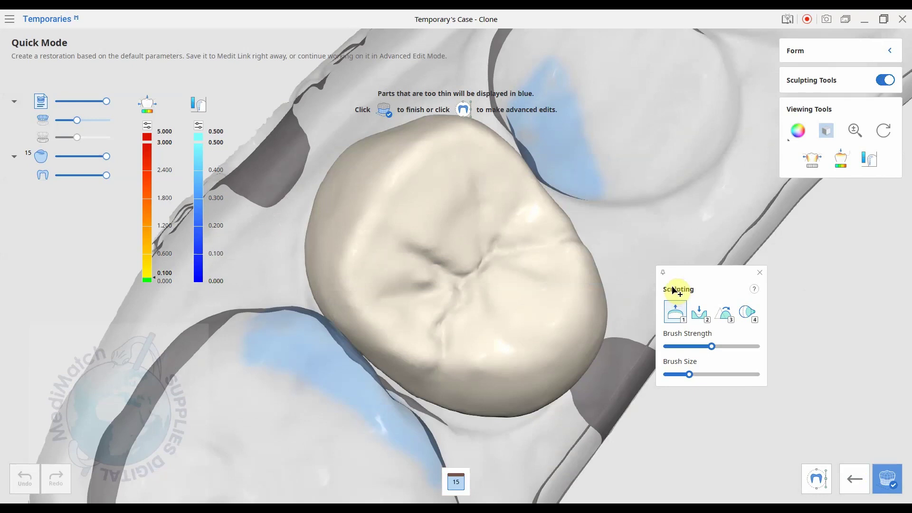
mouse_move(546, 285)
right_mouse_down()
mouse_move(491, 303)
mouse_move(378, 277)
right_mouse_up()
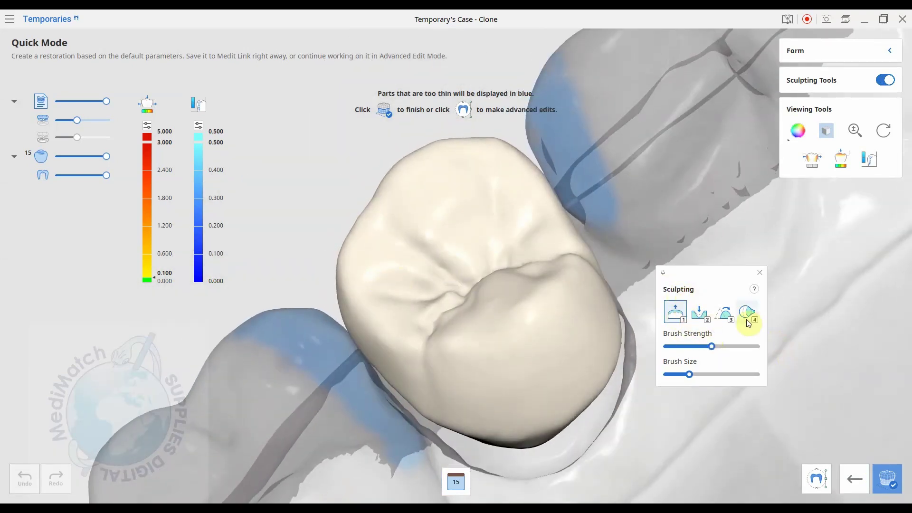
right_click_drag(576, 449, 611, 243)
right_click_drag(572, 209, 636, 288)
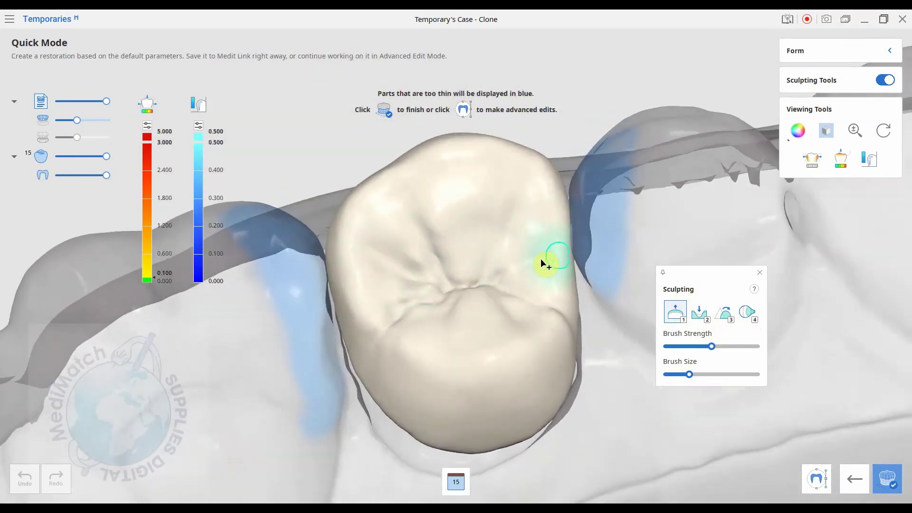
right_click_drag(758, 434, 397, 436)
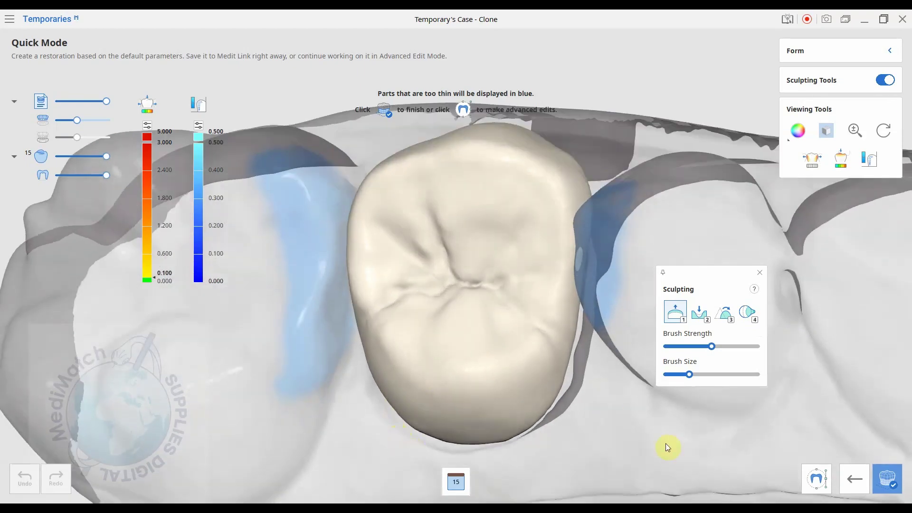
left_click(816, 476)
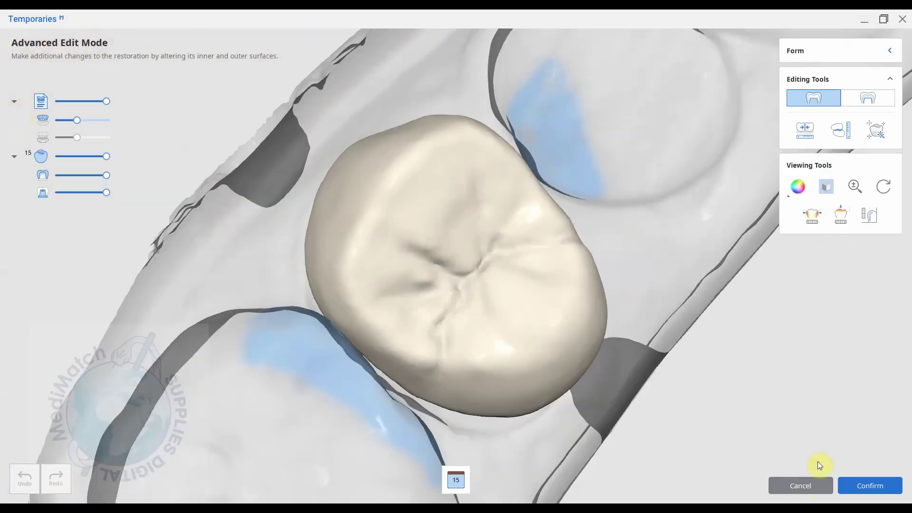
right_click_drag(820, 465, 645, 420)
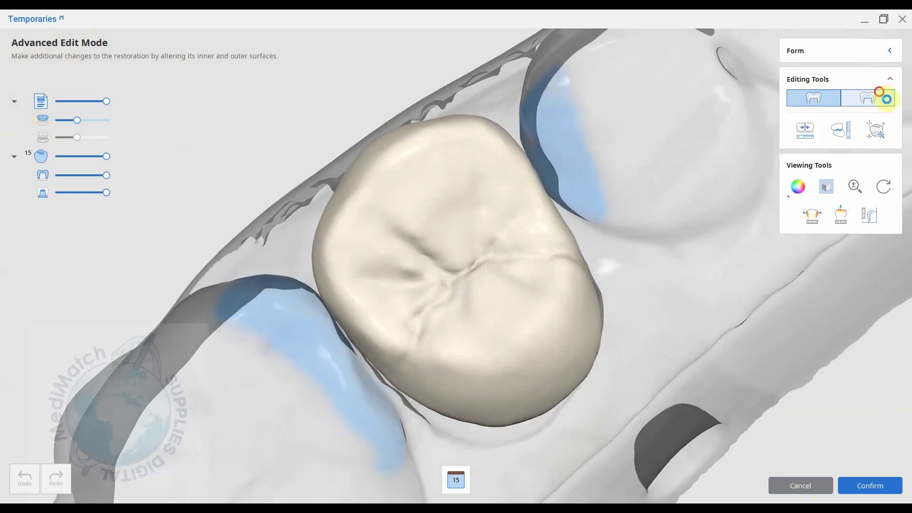
left_click(880, 97)
right_click_drag(440, 226, 611, 415)
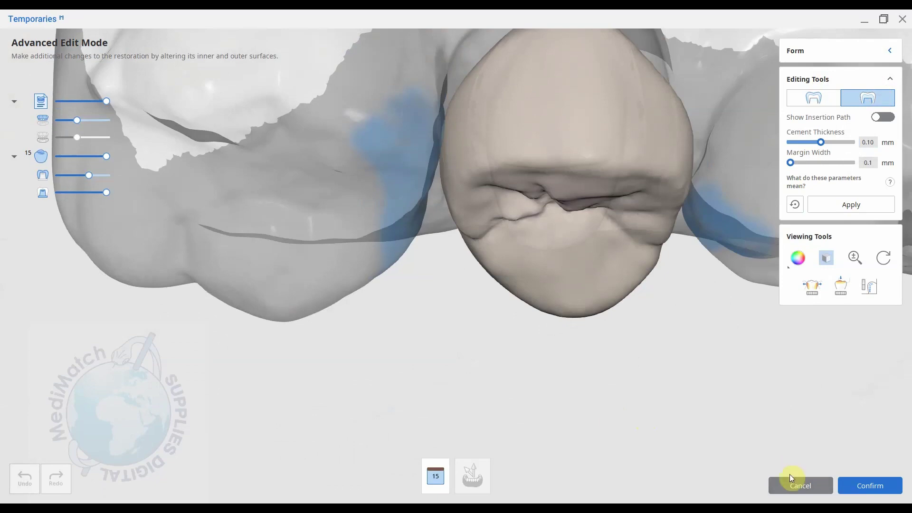
left_click(806, 486)
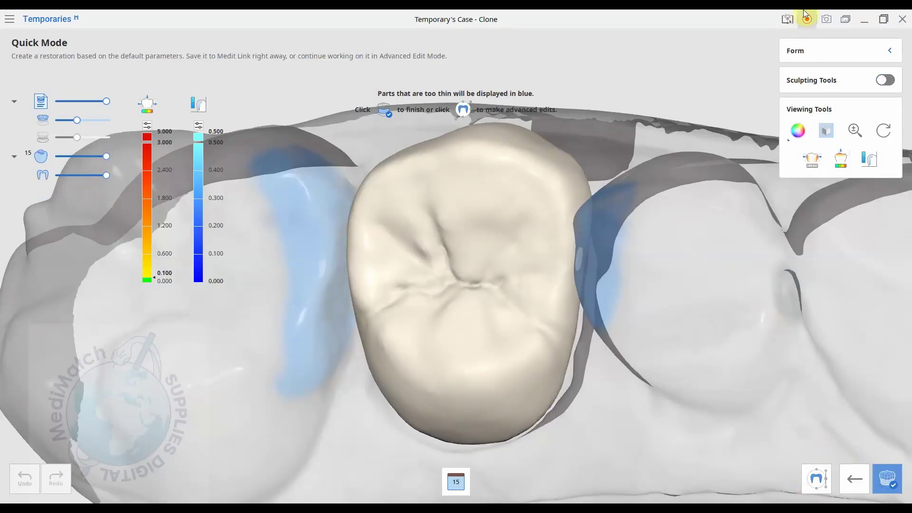
Exit without saving, reopen Temporaries with Pre-Op Data and confirm the assignment
left_click(903, 19)
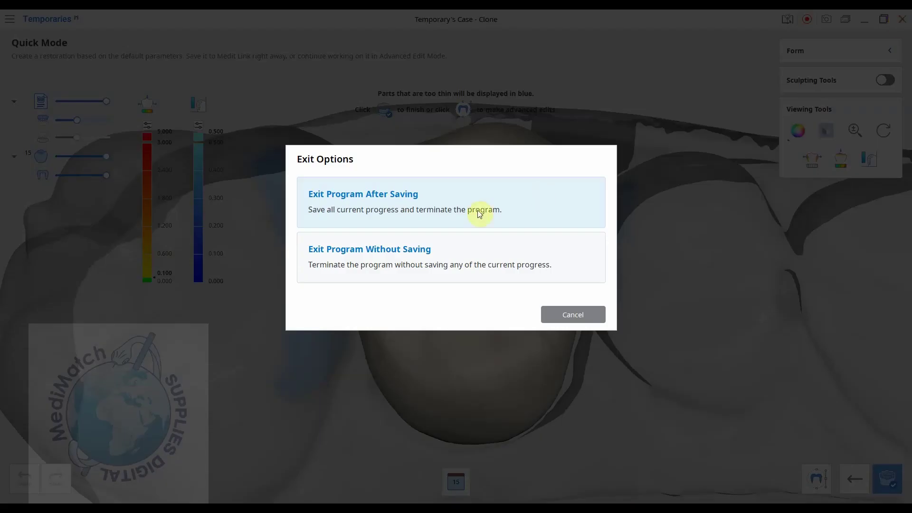
left_click(415, 271)
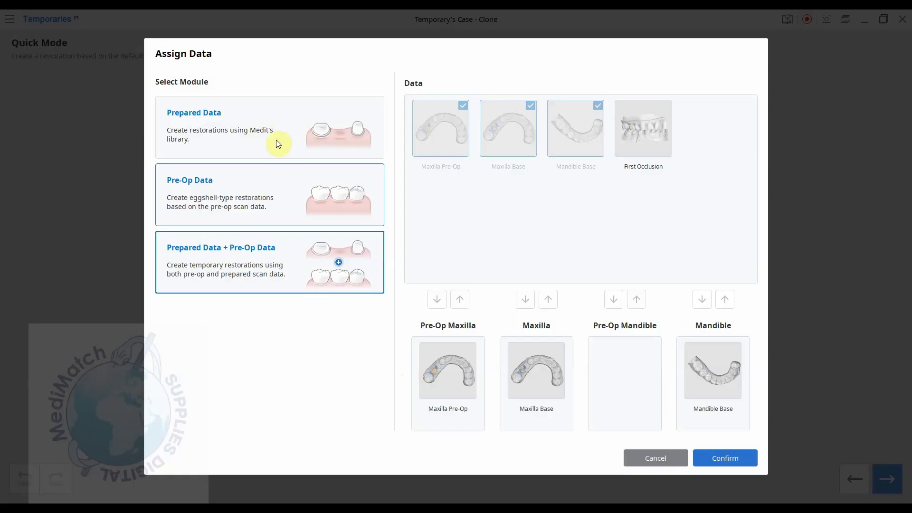
left_click(241, 200)
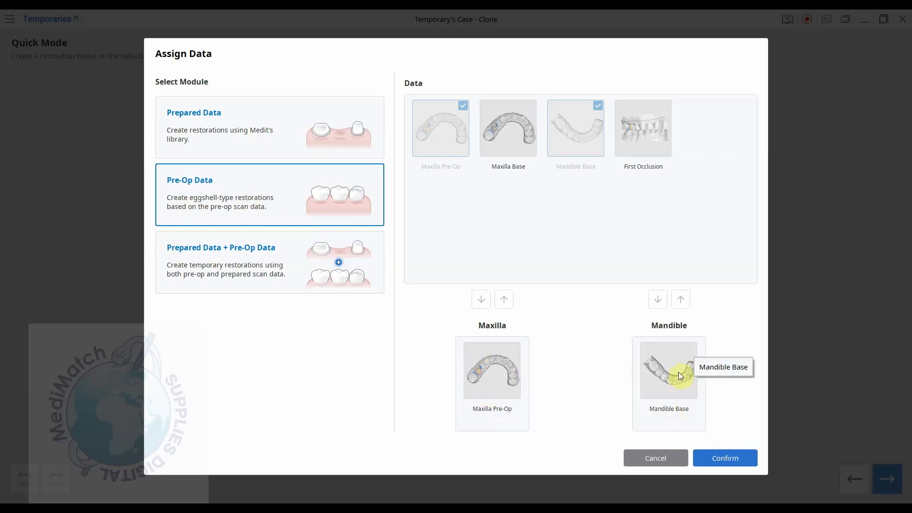
left_click(734, 463)
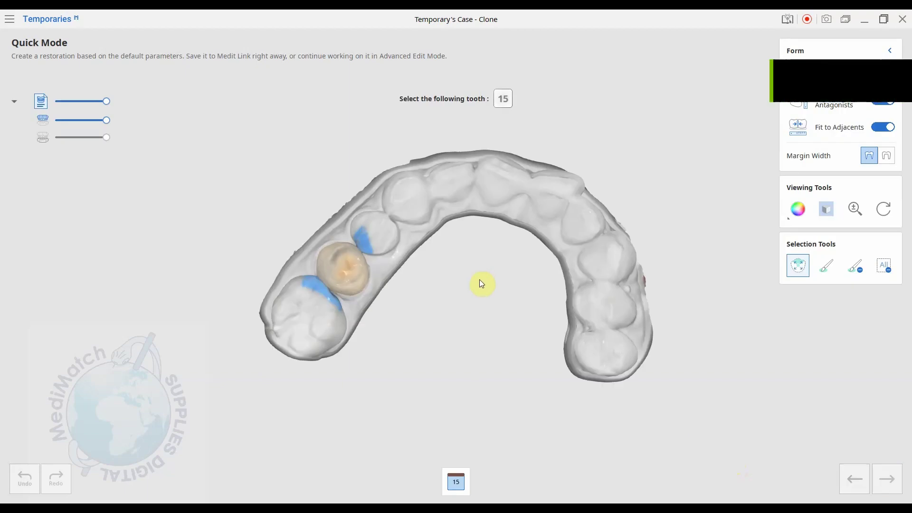
Select tooth 15 and pull its margin line slightly inward with the Shrink/Expand slider
left_click(354, 277)
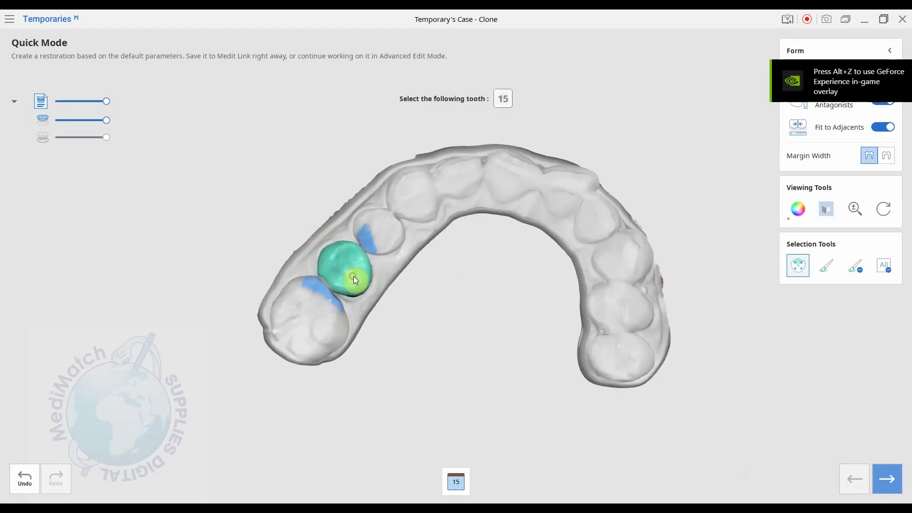
right_click_drag(354, 275, 267, 363)
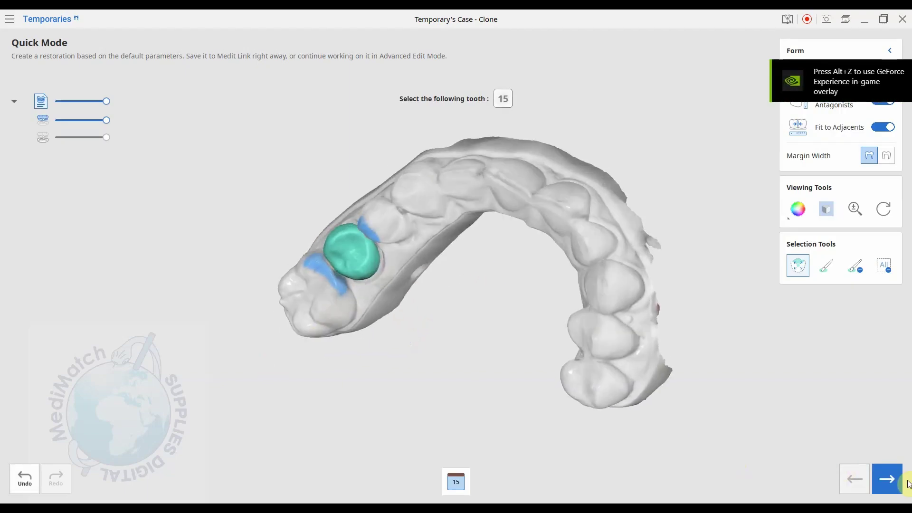
left_click(887, 479)
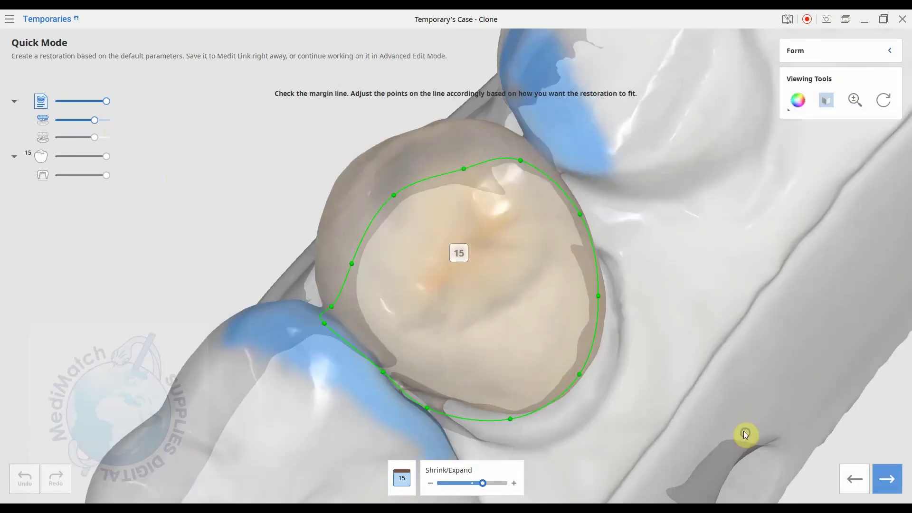
right_click_drag(745, 435, 401, 357)
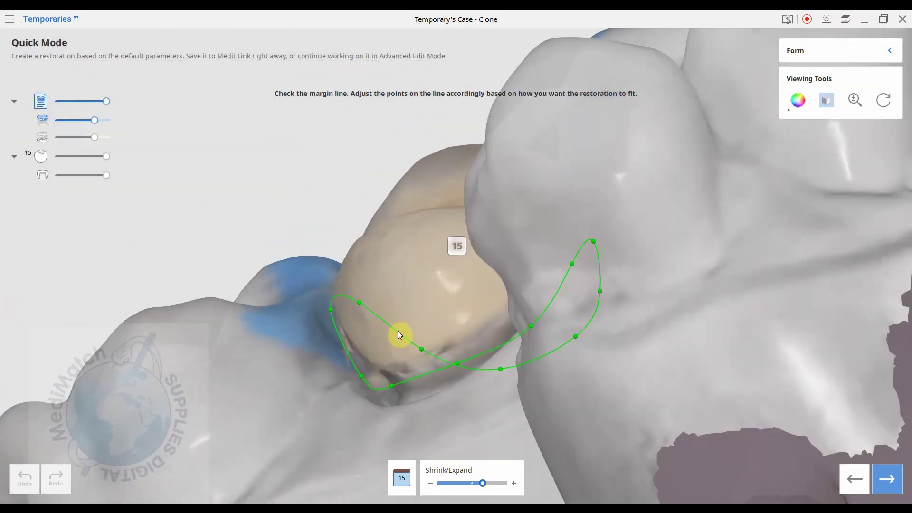
right_click_drag(399, 335, 518, 431)
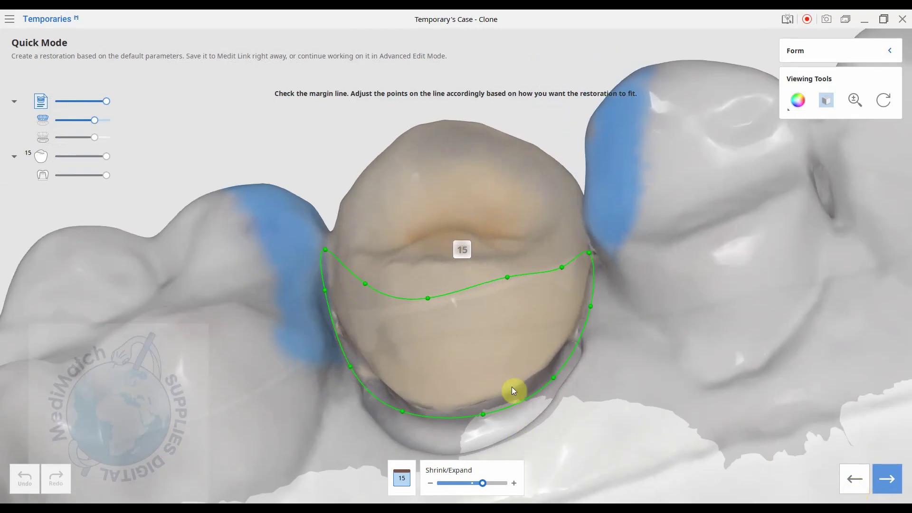
right_click_drag(513, 390, 622, 452)
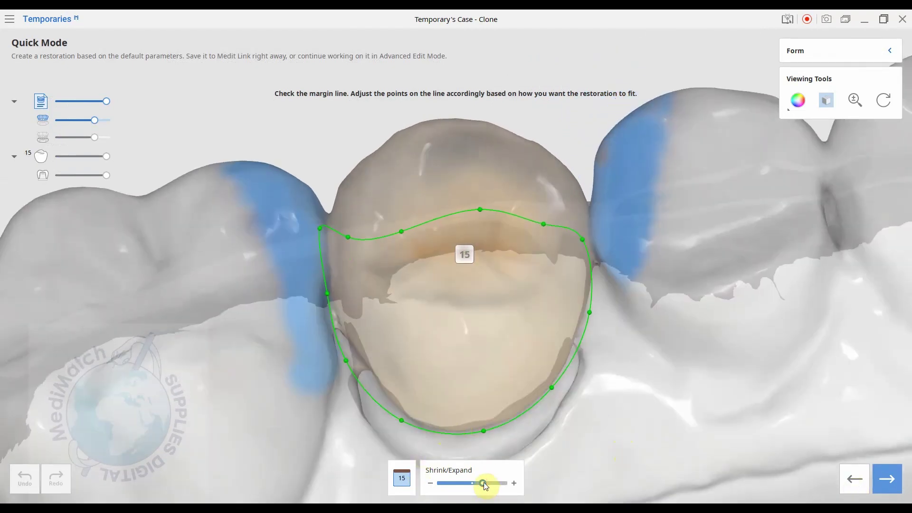
mouse_move(483, 483)
left_mouse_down()
mouse_move(449, 483)
mouse_move(500, 484)
mouse_move(447, 498)
mouse_move(487, 491)
mouse_move(464, 493)
mouse_move(475, 490)
mouse_move(468, 484)
left_mouse_up()
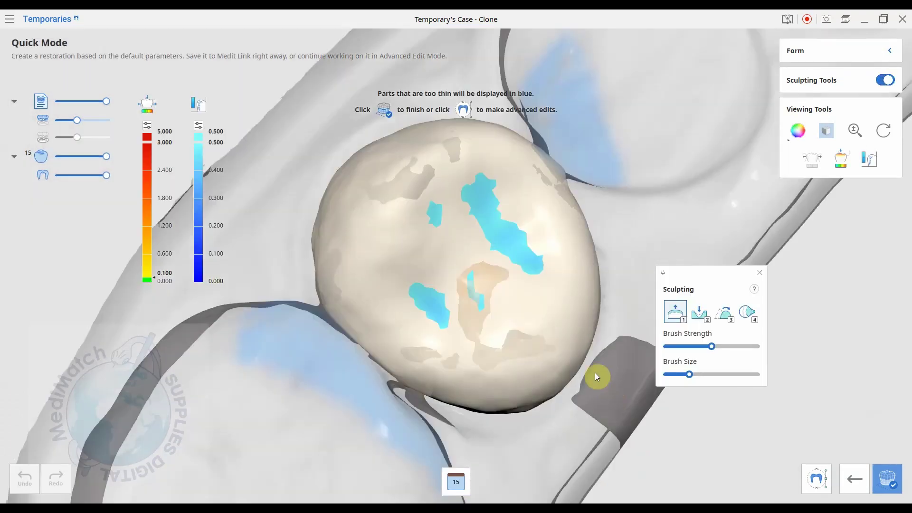
Orbit the tooth 15 crown to inspect the blue thin spots on its biting surface
right_click_drag(485, 454, 206, 248)
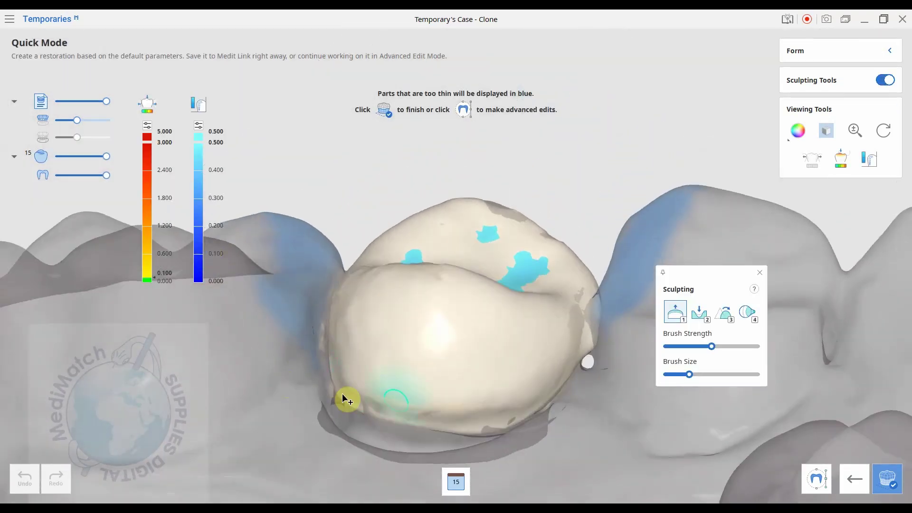
mouse_move(342, 393)
right_mouse_down()
mouse_move(548, 451)
mouse_move(526, 214)
mouse_move(477, 212)
right_mouse_up()
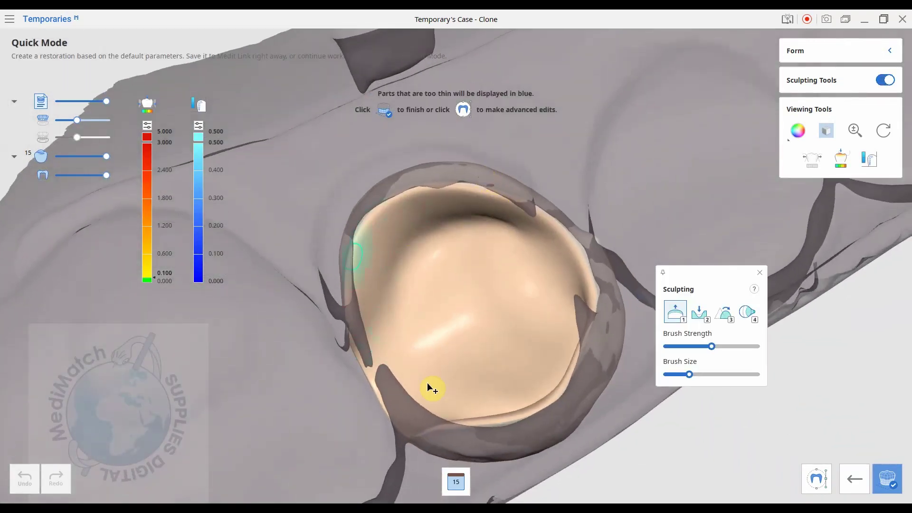
right_click_drag(401, 269, 549, 230)
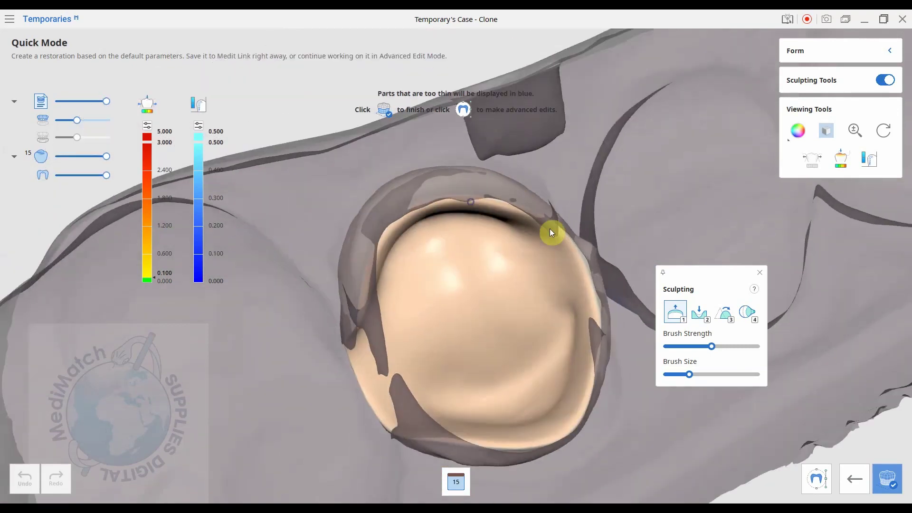
right_click_drag(473, 271, 380, 195)
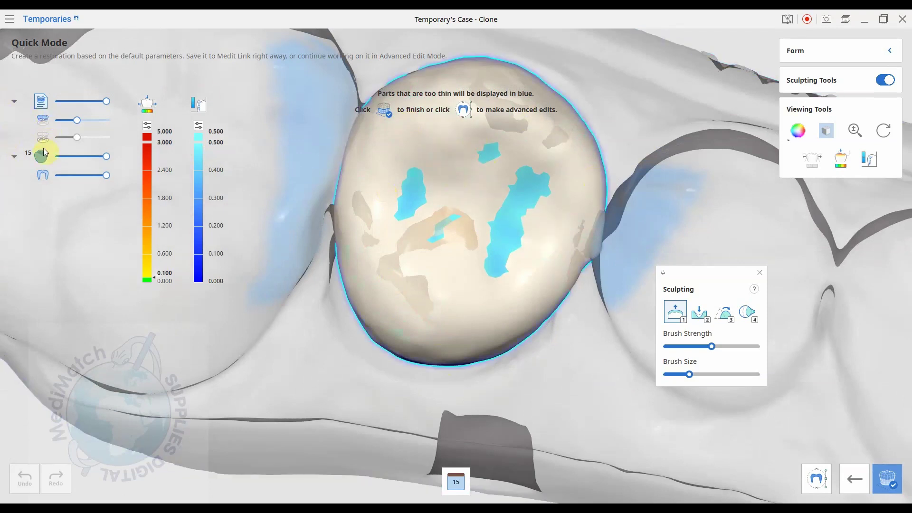
right_click_drag(519, 327, 371, 228)
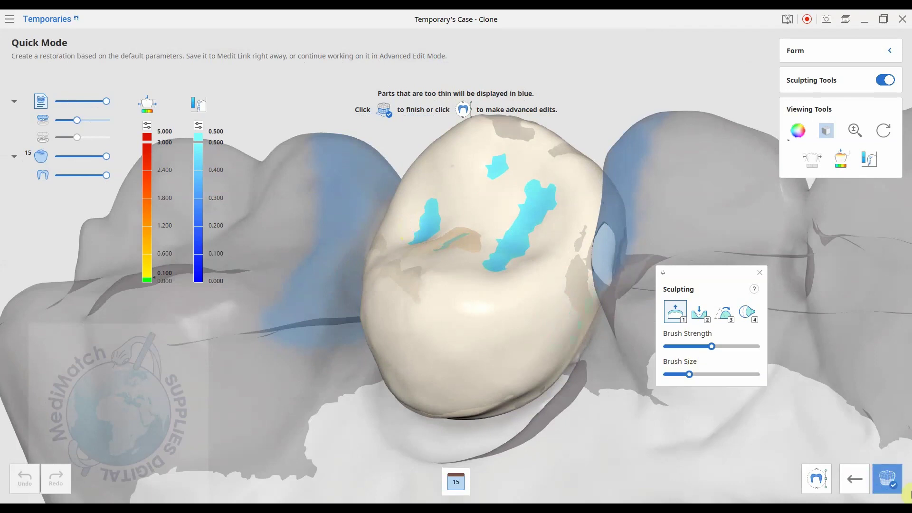
Finish, cancel the Save As dialog, and exit Temporaries back to the Medit Link viewer
left_click(887, 479)
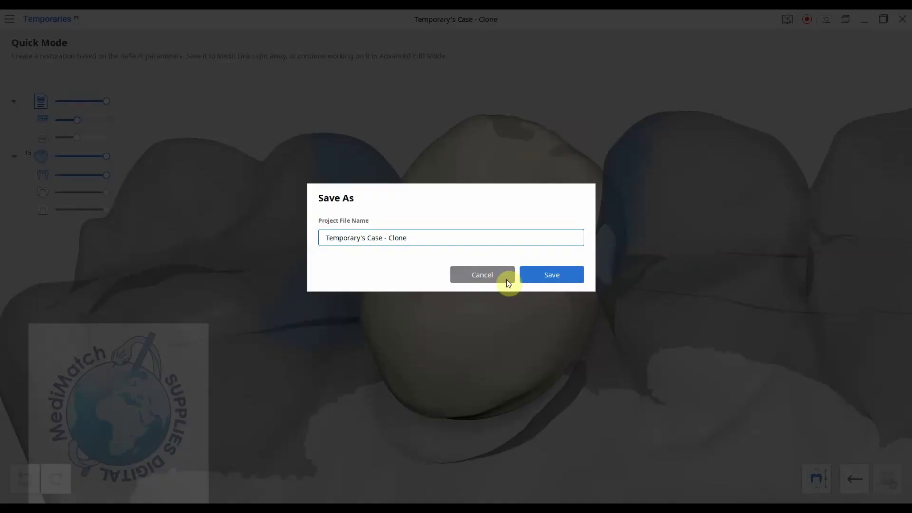
left_click(485, 274)
right_click_drag(655, 300, 642, 200)
left_click(904, 19)
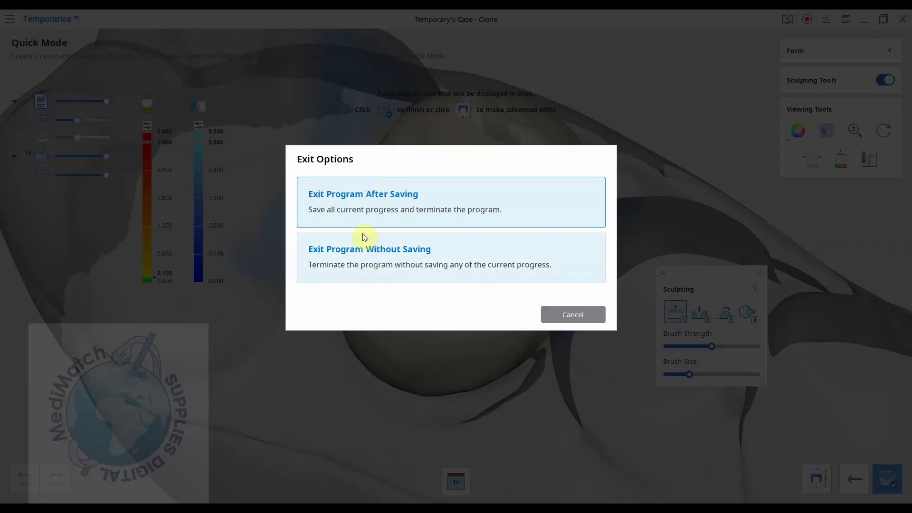
left_click(397, 265)
right_click_drag(536, 217, 577, 214)
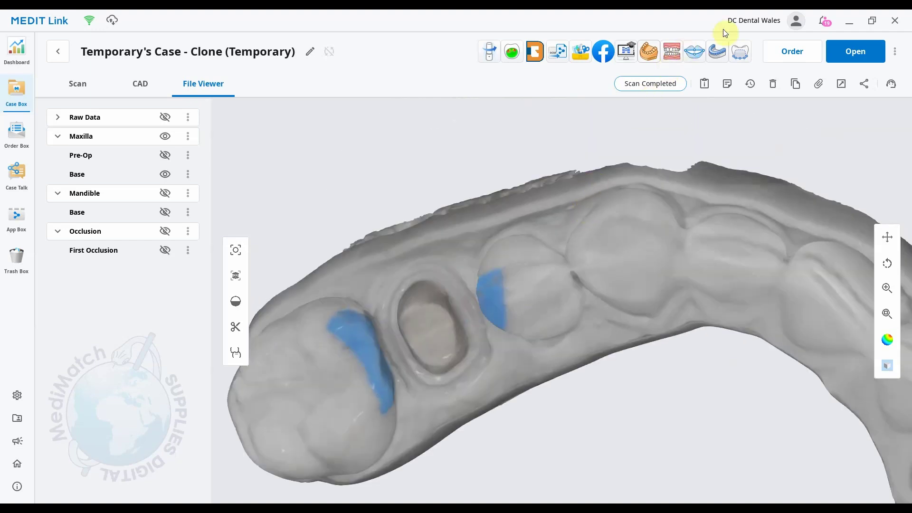
Relaunch Medit Temporaries for this case from the Medit Link app toolbar
left_click(740, 51)
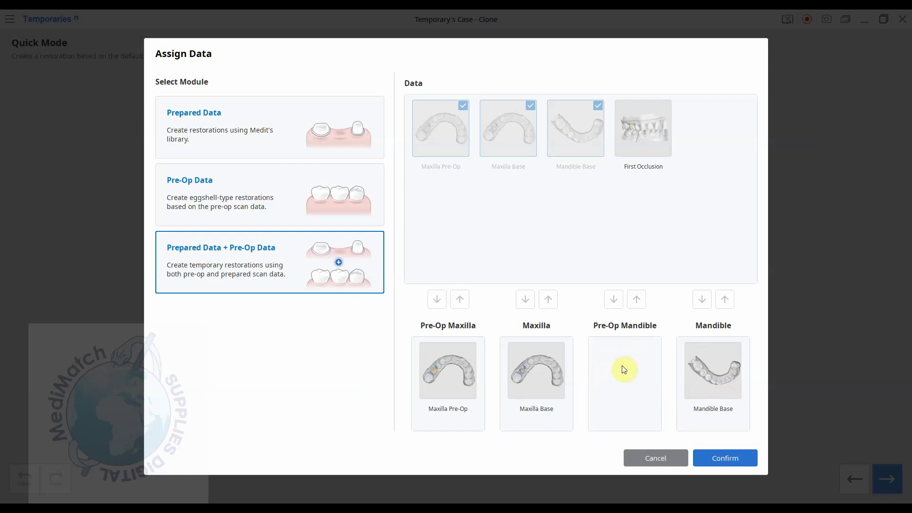
Confirm the data, select tooth 15, and auto-trace a closed margin line around its stump
left_click(717, 452)
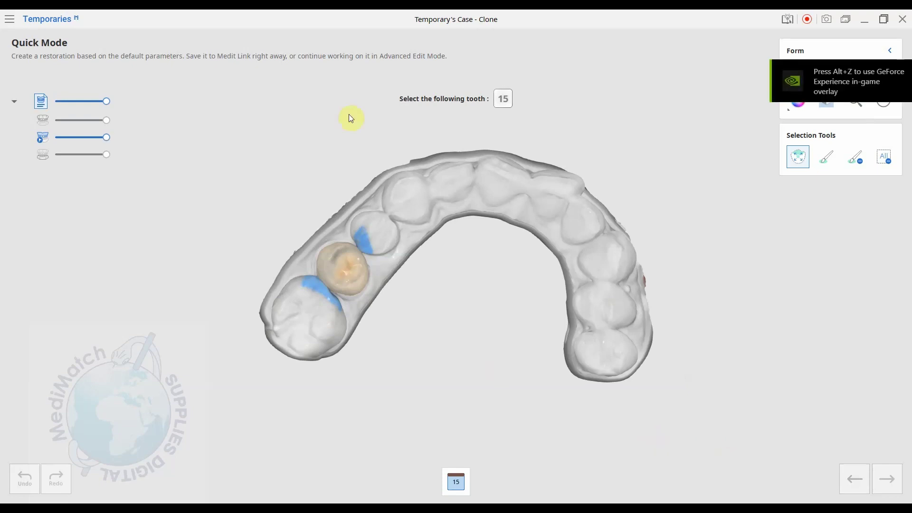
left_click(347, 261)
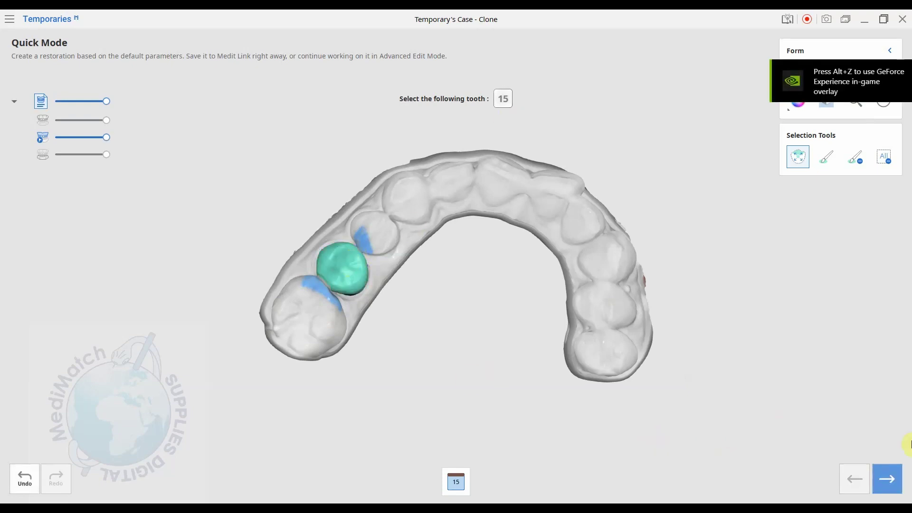
left_click(887, 479)
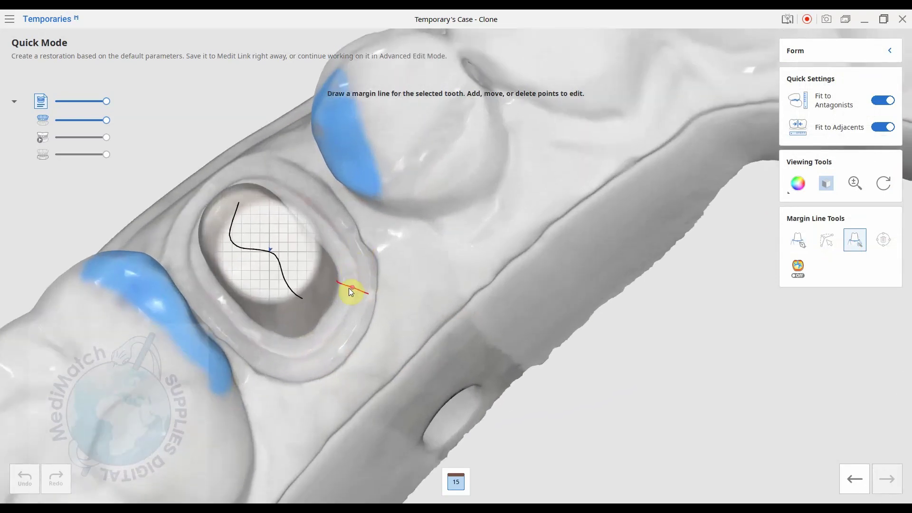
left_click(357, 286)
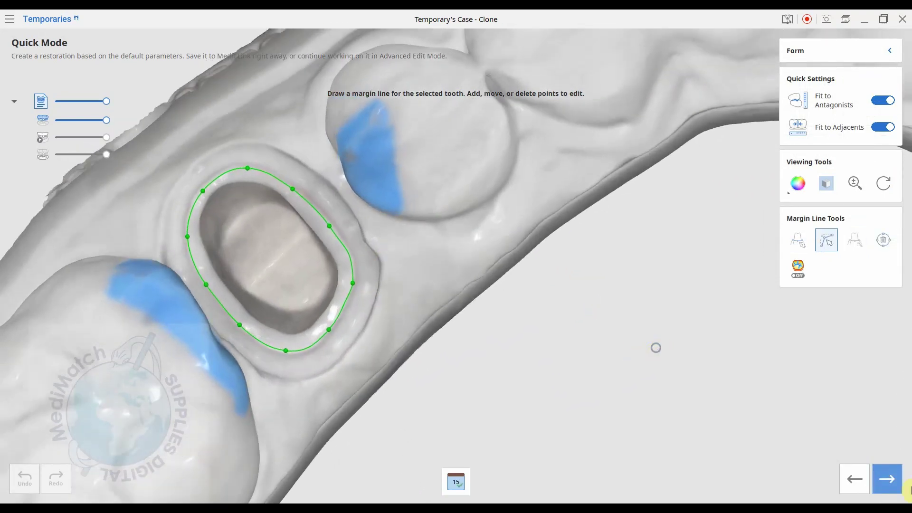
left_click(889, 480)
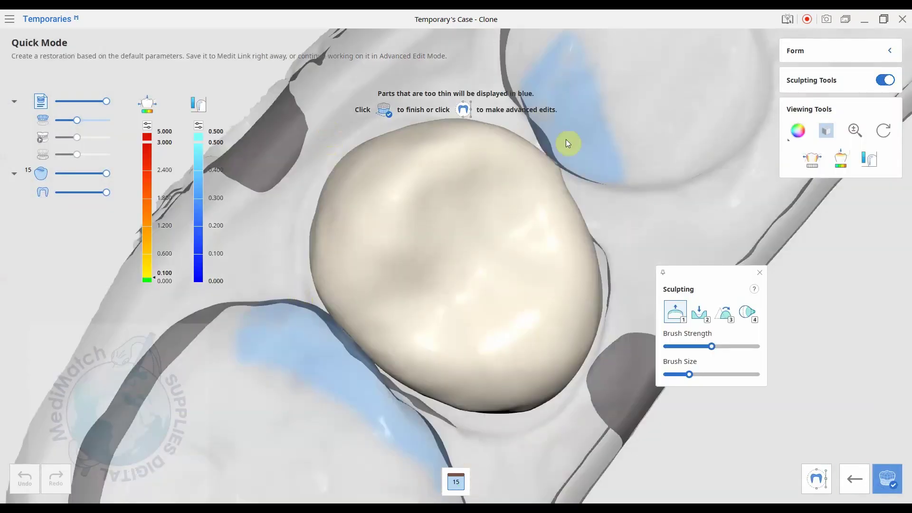
Orbit around the new tooth 15 crown, then the Sample Data arch scans, to review them
right_click_drag(568, 142, 651, 325)
right_click_drag(718, 308, 633, 339)
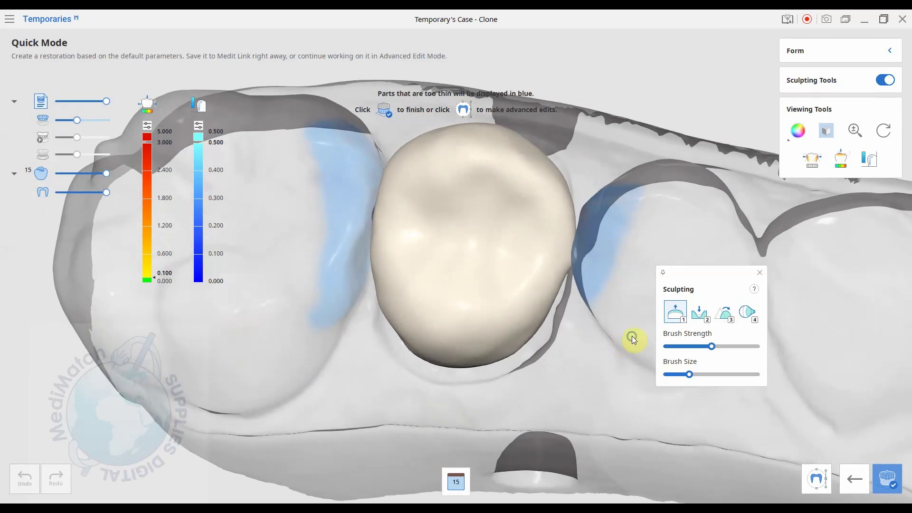
right_click_drag(578, 249, 848, 448)
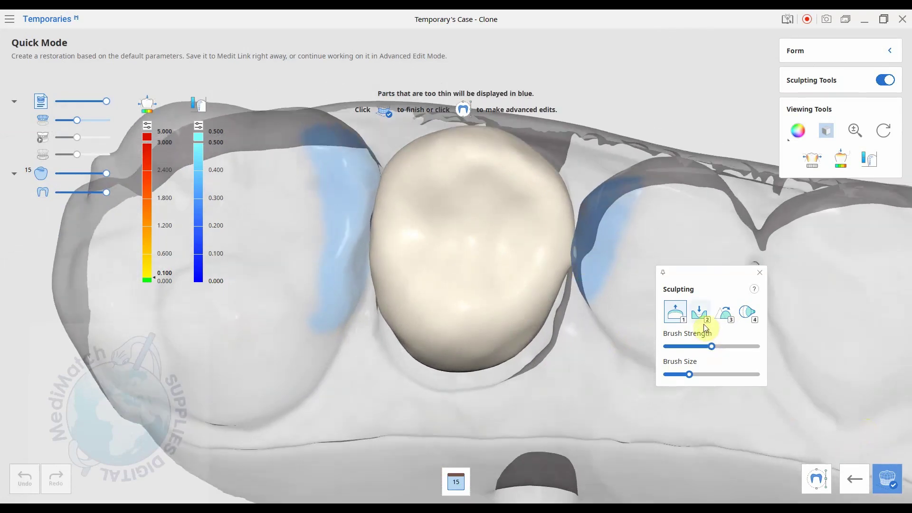
mouse_move(618, 351)
right_mouse_down()
mouse_move(513, 401)
mouse_move(526, 382)
mouse_move(366, 335)
mouse_move(379, 267)
mouse_move(560, 374)
right_mouse_up()
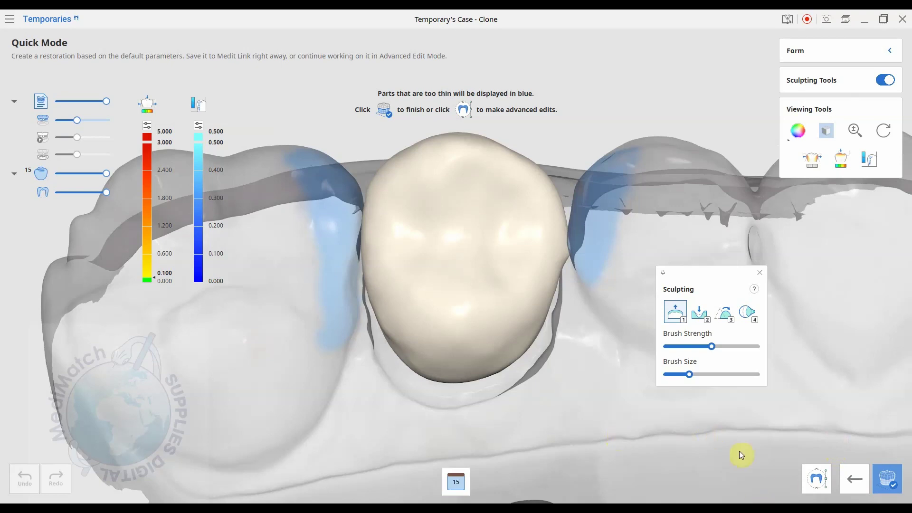
right_click_drag(739, 452, 751, 414)
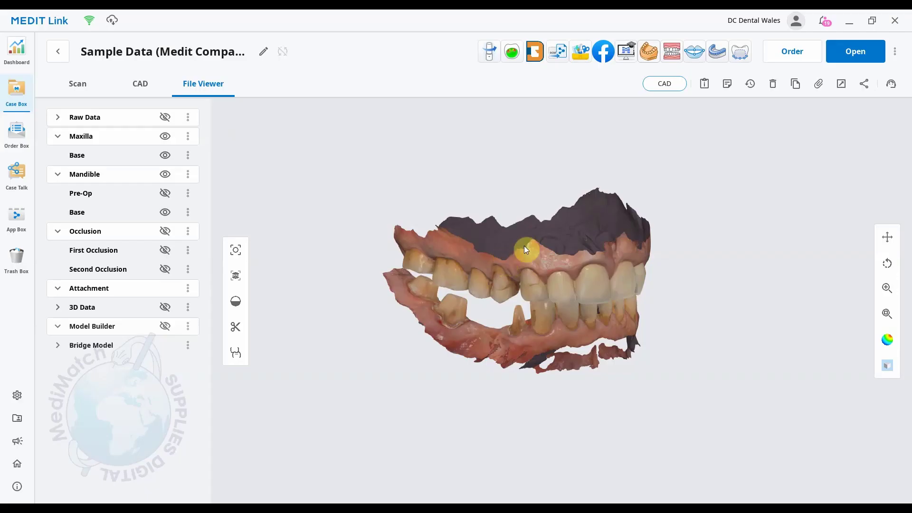
right_click_drag(524, 247, 476, 259)
right_click_drag(515, 280, 580, 306)
Tilt the jaw to a top-down view and show the Pre-Op scan
scroll(521, 322, "up", 6)
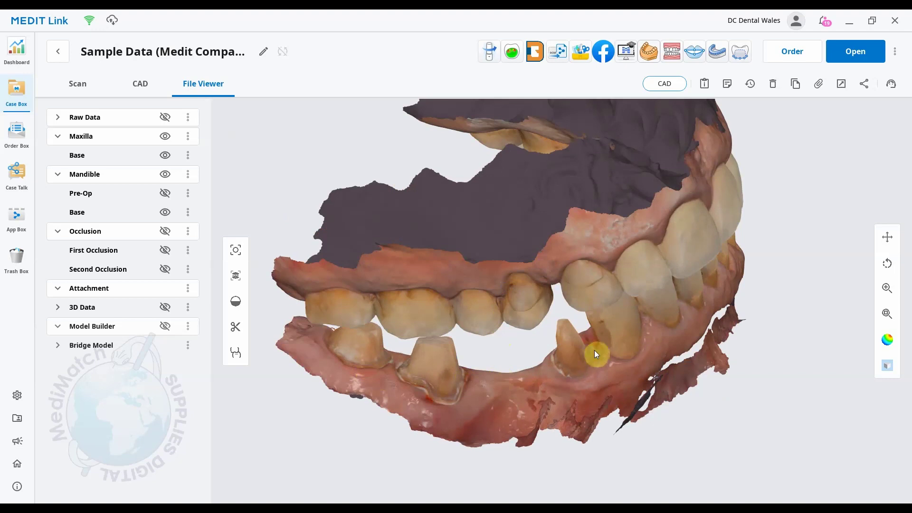
right_click_drag(595, 351, 500, 414)
right_click_drag(464, 326, 525, 162)
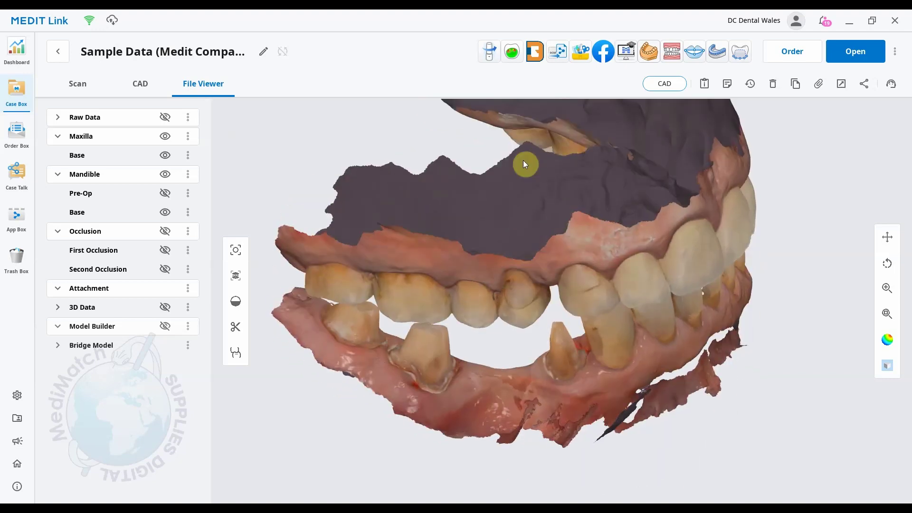
left_click(165, 195)
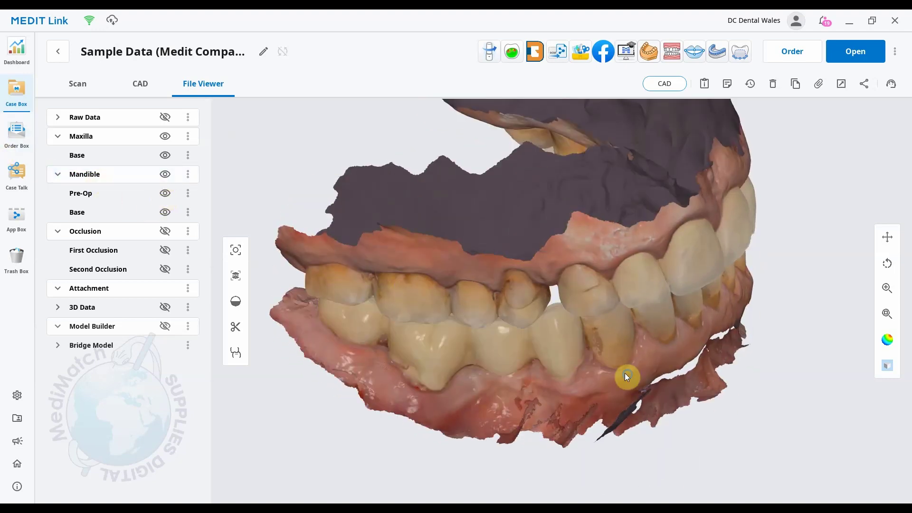
Review the Pre-Op scan and launch Medit Temporaries for the Sample Data case
mouse_move(626, 373)
right_mouse_down()
mouse_move(635, 278)
mouse_move(504, 310)
mouse_move(550, 224)
mouse_move(635, 363)
right_mouse_up()
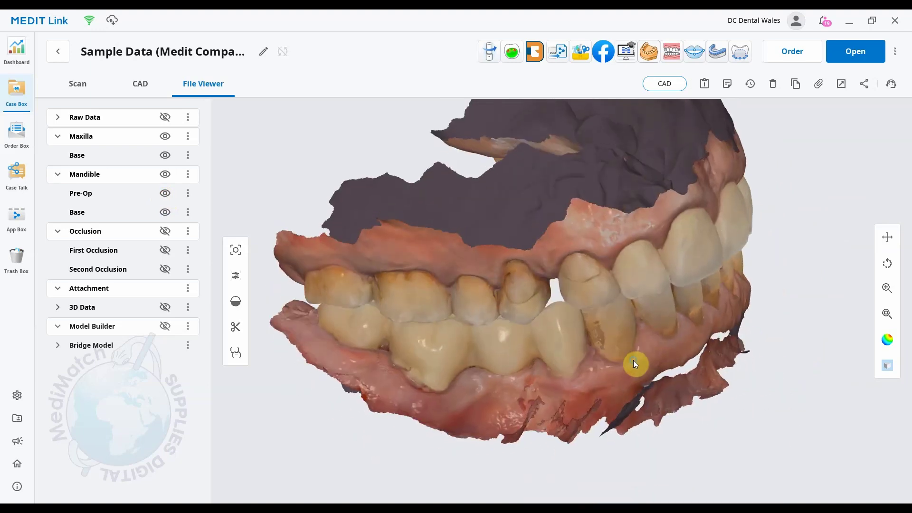
right_click_drag(403, 365, 305, 324)
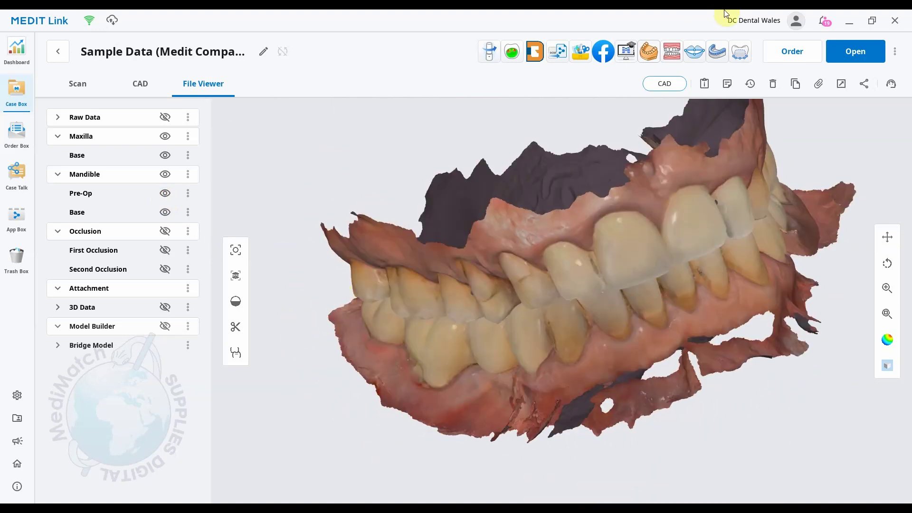
left_click(740, 52)
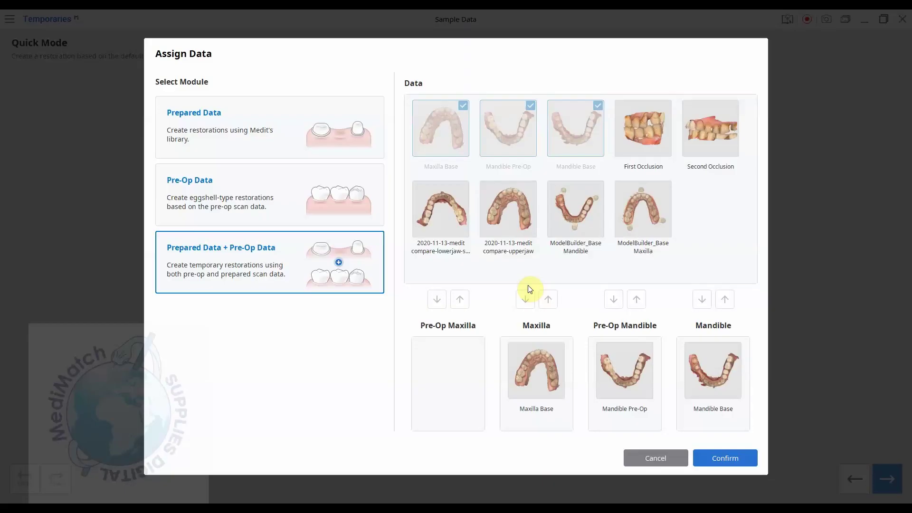
Load the lower arch in Quick Mode and leave tooth 47 active in the tooth list
left_click(731, 458)
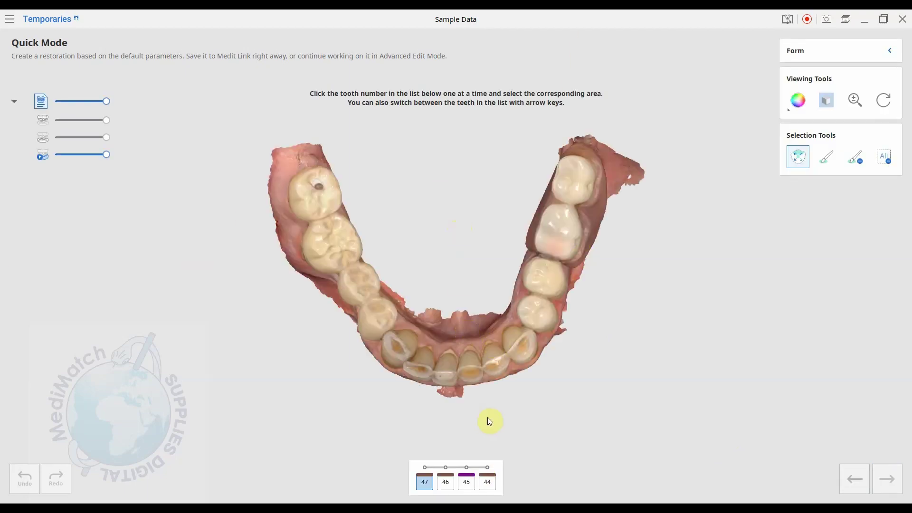
left_click(429, 485)
left_click_drag(460, 403, 465, 389)
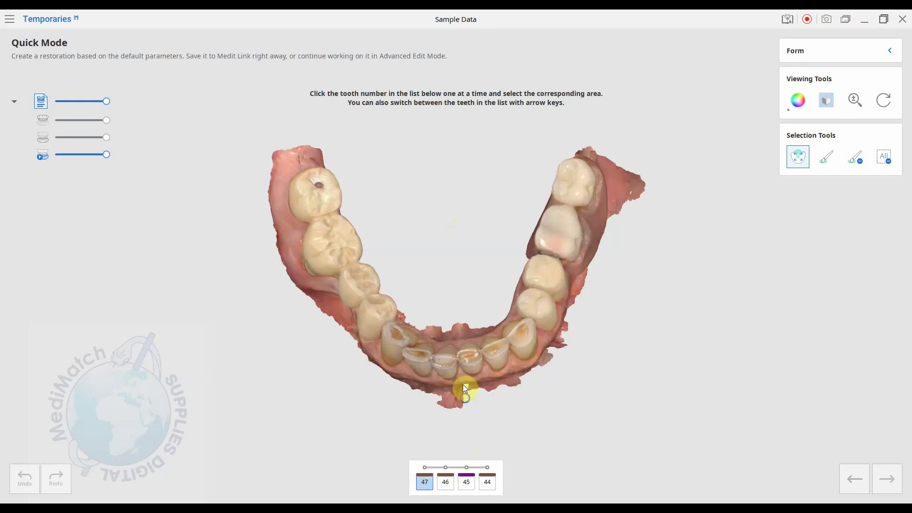
left_click(445, 485)
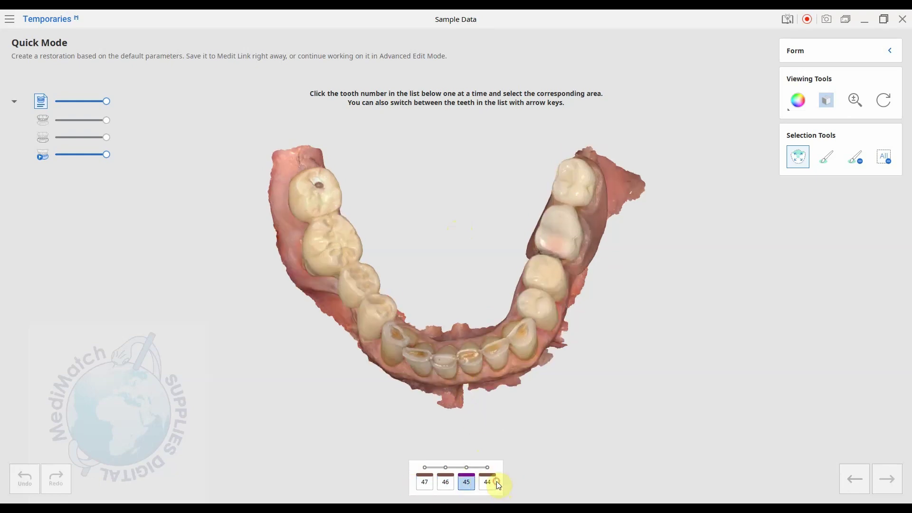
left_click(425, 482)
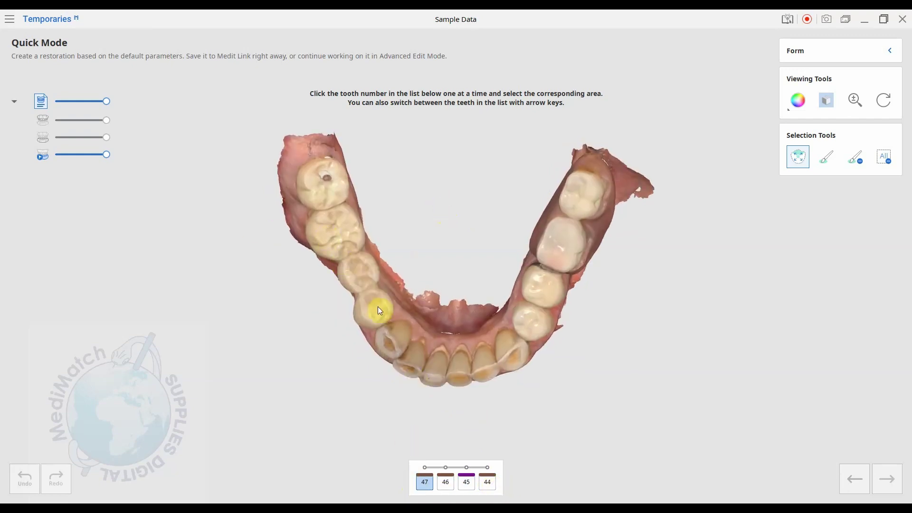
Mark tooth 47's area on the lower arch and check it off
left_click(324, 199)
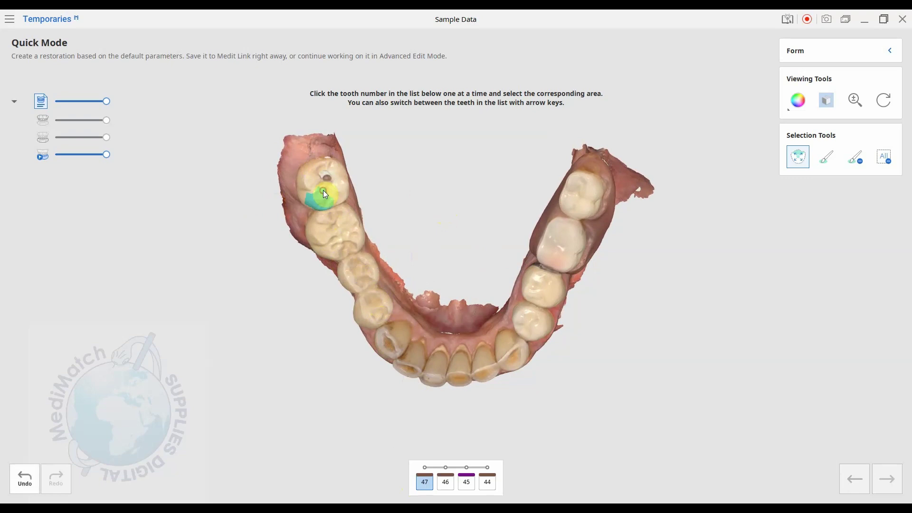
right_click_drag(378, 209, 544, 159)
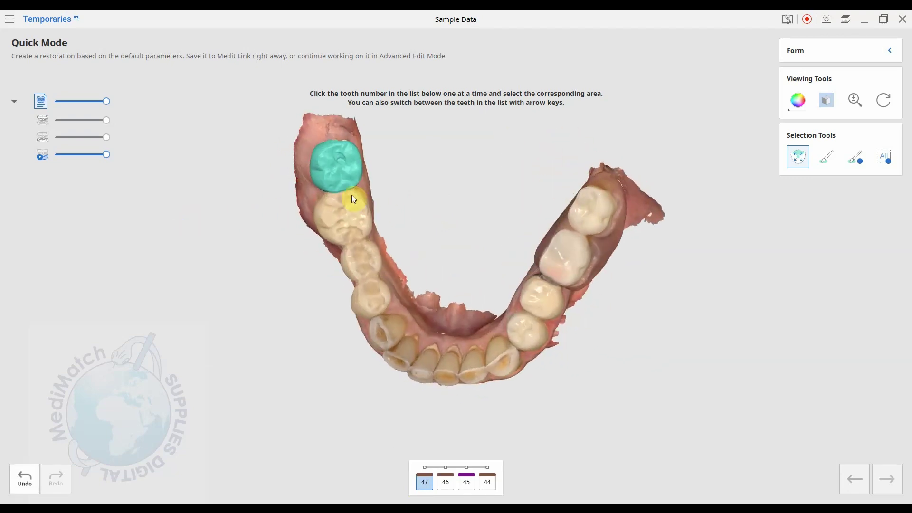
right_click_drag(483, 65, 421, 150)
left_click(446, 483)
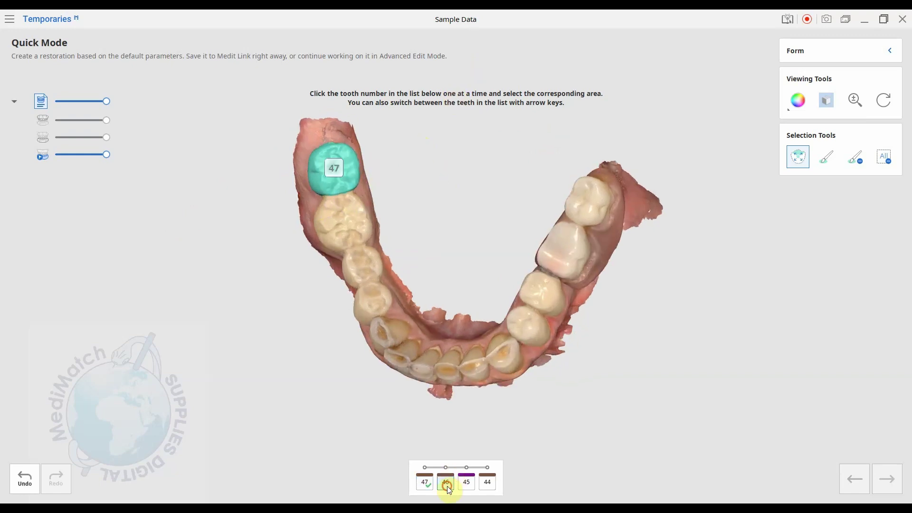
Mark tooth 46, undoing the oversized first selection and reselecting it
left_click(345, 214)
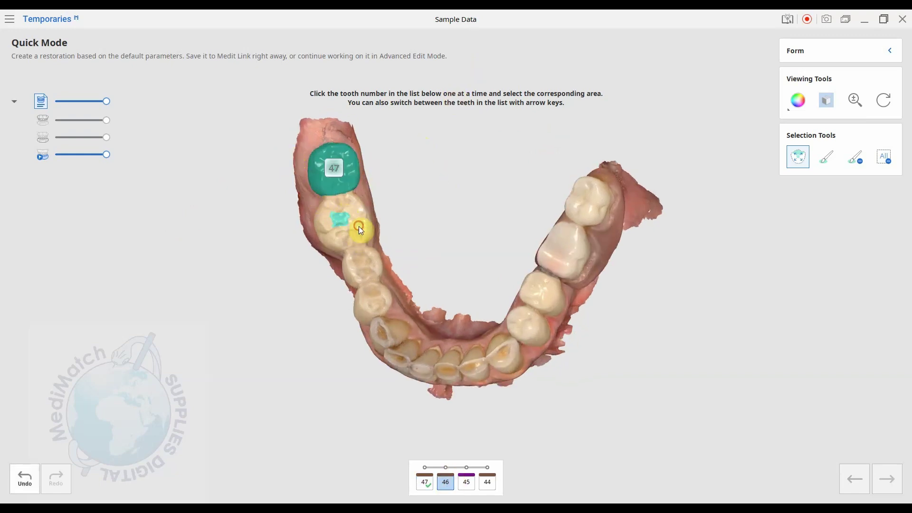
right_click_drag(363, 210, 549, 185)
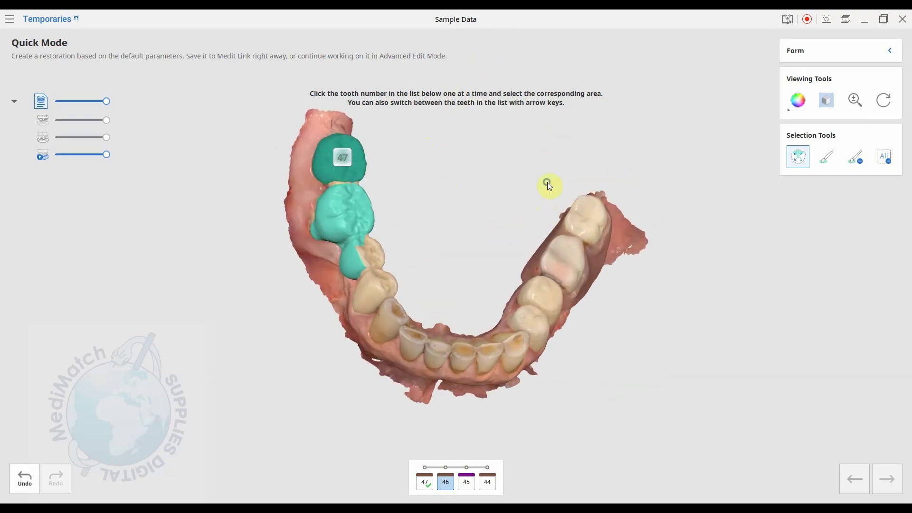
scroll(238, 216, "up", 3)
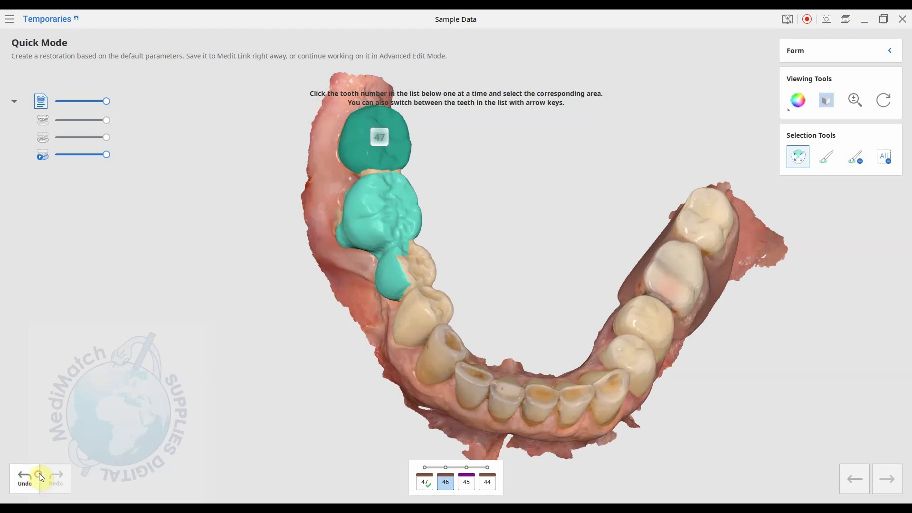
left_click(13, 489)
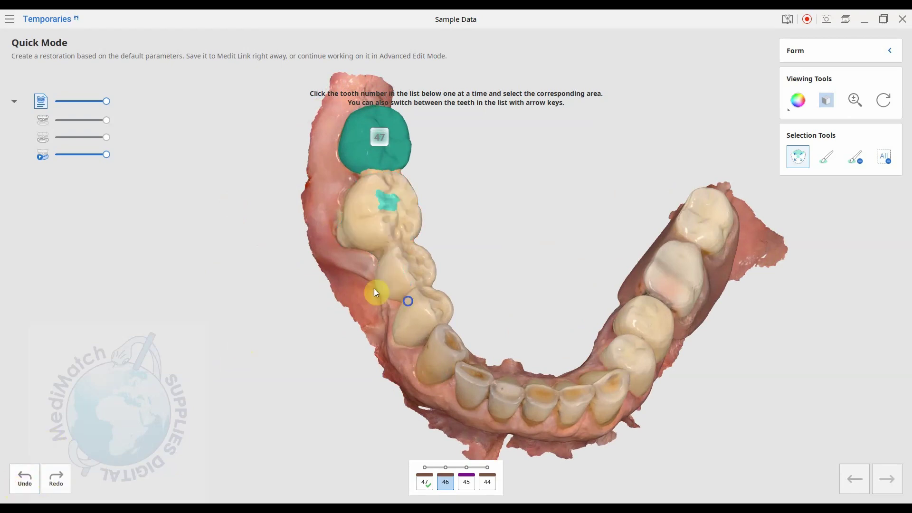
right_click_drag(376, 291, 198, 329)
left_click(430, 227)
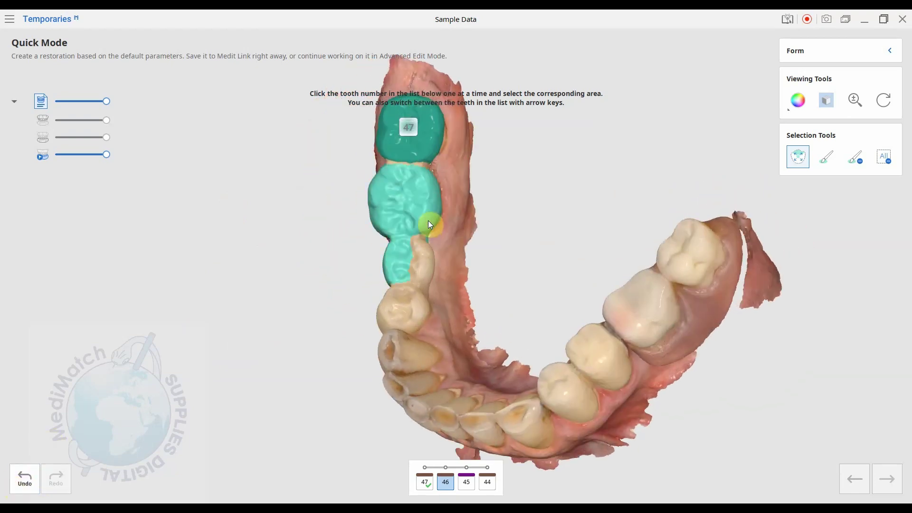
right_click_drag(418, 240, 466, 268)
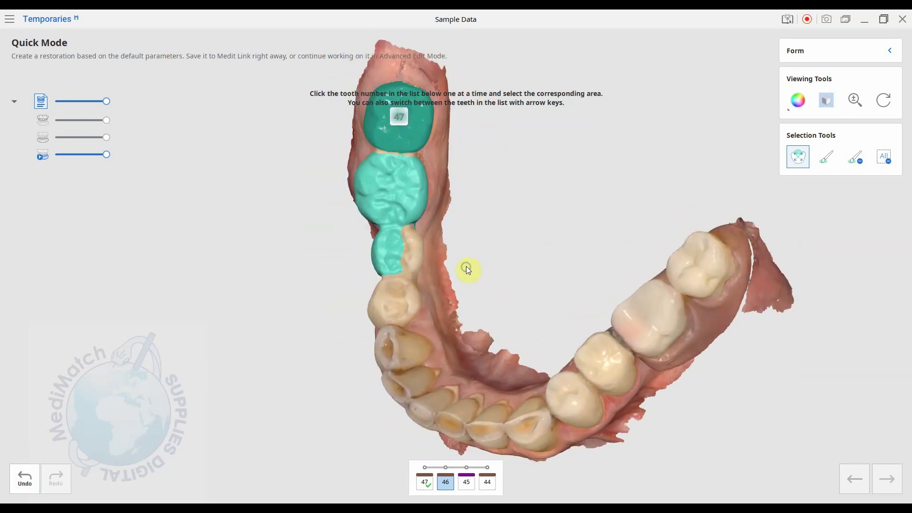
Brush away the teal selection spilling beyond tooth 46's own crown with Brush Deselection
left_click(858, 158)
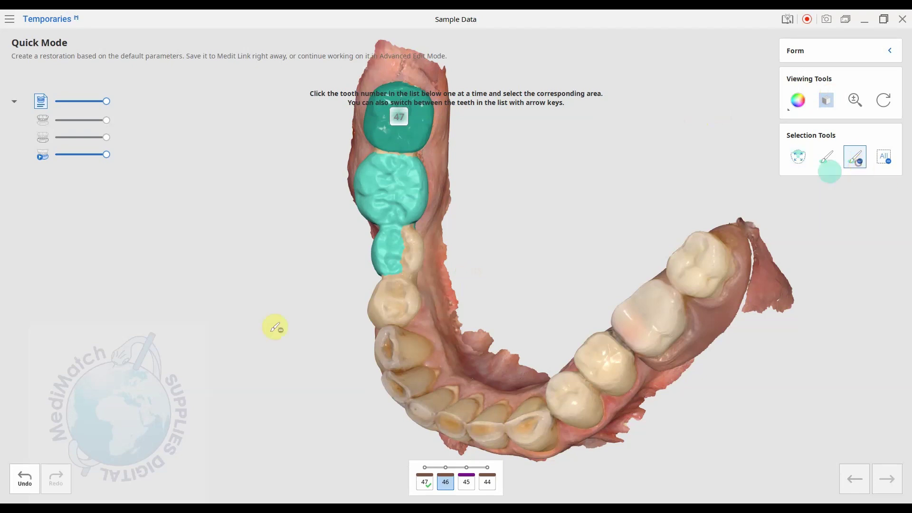
scroll(292, 261, "up", 6)
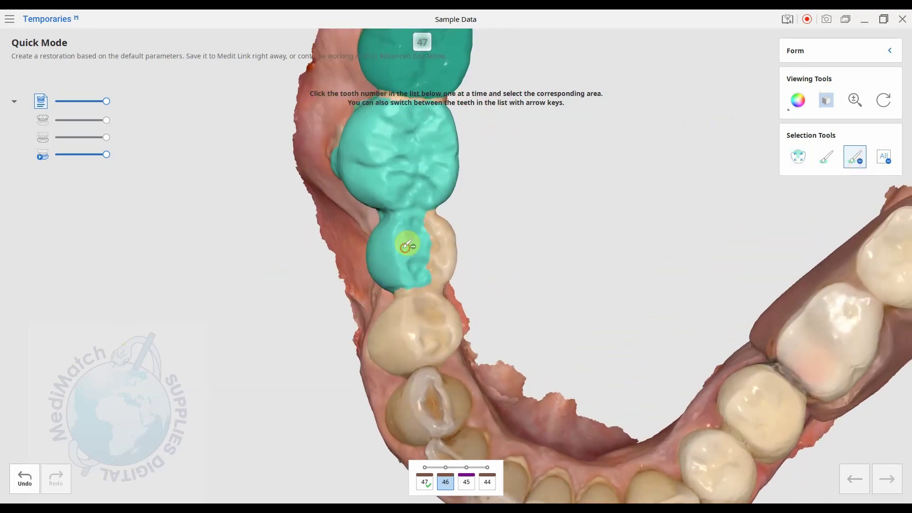
mouse_move(407, 245)
left_mouse_down()
mouse_move(426, 290)
mouse_move(421, 277)
mouse_move(383, 275)
mouse_move(444, 237)
mouse_move(428, 242)
mouse_move(427, 274)
left_mouse_up()
mouse_move(427, 274)
right_mouse_down()
mouse_move(529, 264)
mouse_move(517, 247)
mouse_move(428, 271)
right_mouse_up()
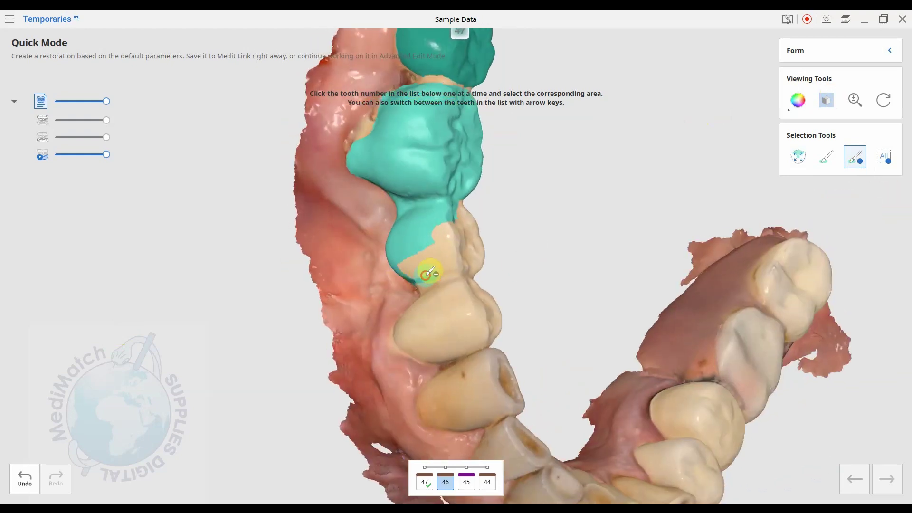
right_click_drag(397, 238, 440, 236)
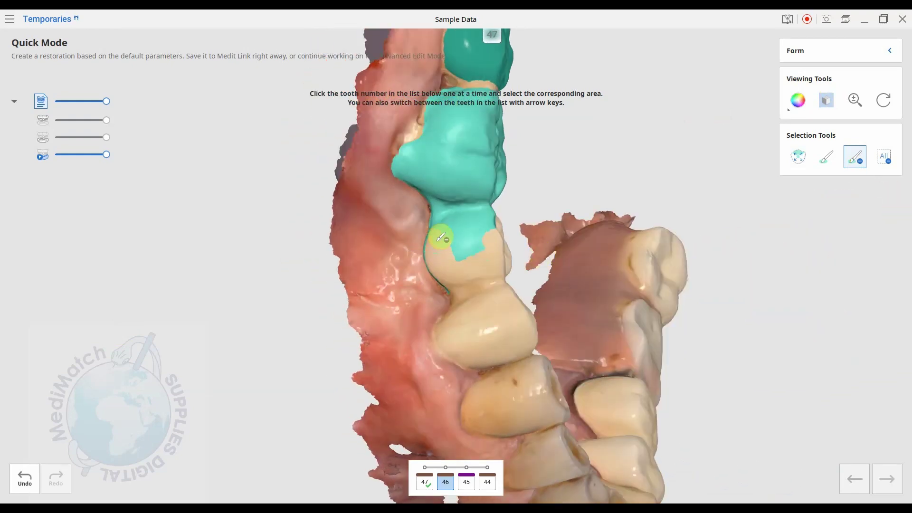
mouse_move(440, 236)
left_mouse_down()
mouse_move(485, 211)
mouse_move(496, 223)
left_mouse_up()
right_click_drag(497, 224, 478, 245)
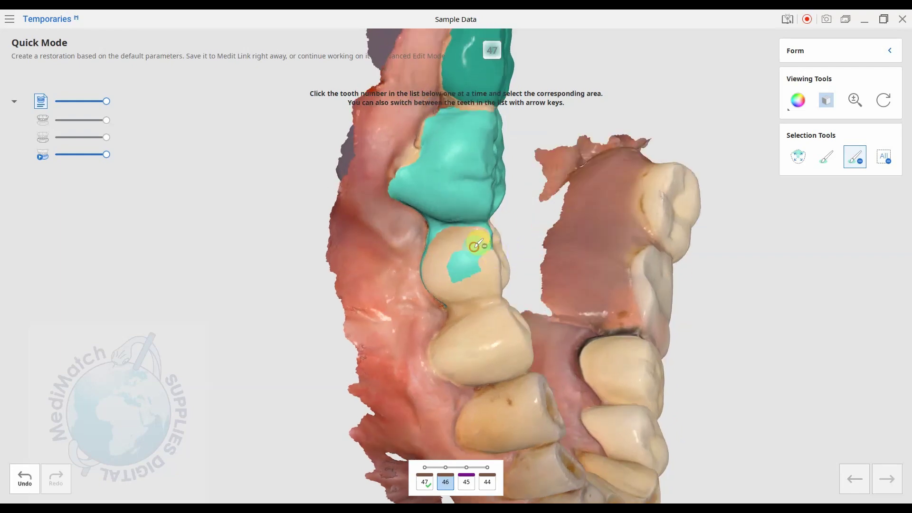
mouse_move(479, 245)
left_mouse_down()
mouse_move(466, 258)
mouse_move(501, 259)
left_mouse_up()
right_click_drag(500, 258, 171, 326)
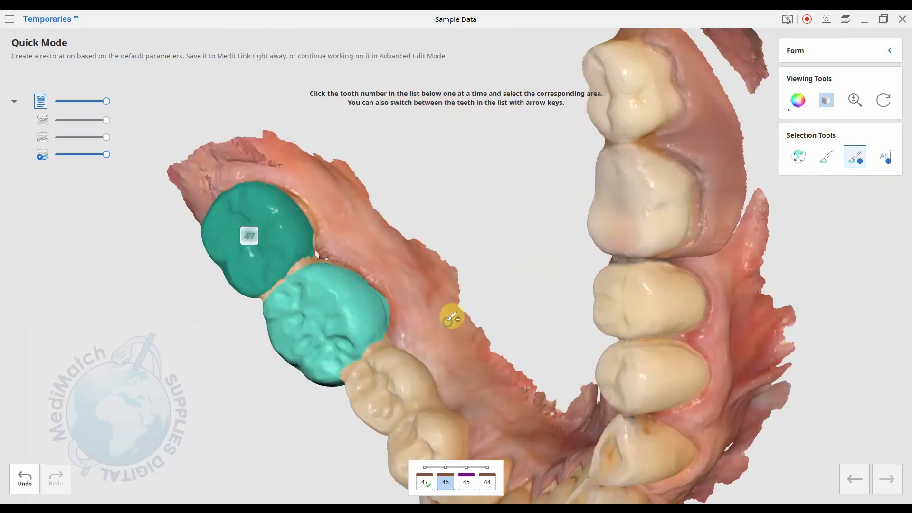
mouse_move(451, 317)
right_mouse_down()
mouse_move(635, 179)
mouse_move(477, 238)
mouse_move(450, 354)
mouse_move(460, 257)
mouse_move(444, 225)
right_mouse_up()
right_click_drag(391, 283, 385, 245)
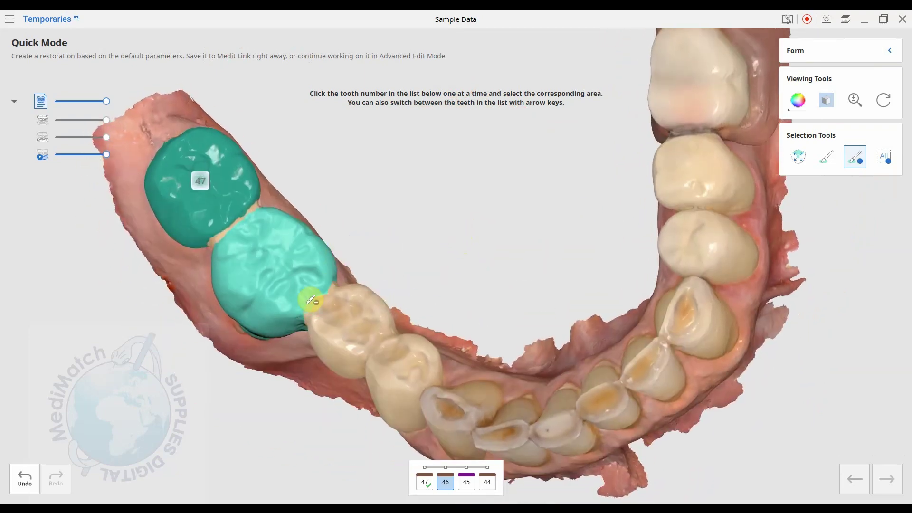
right_click_drag(311, 301, 571, 247)
right_click_drag(461, 214, 470, 247)
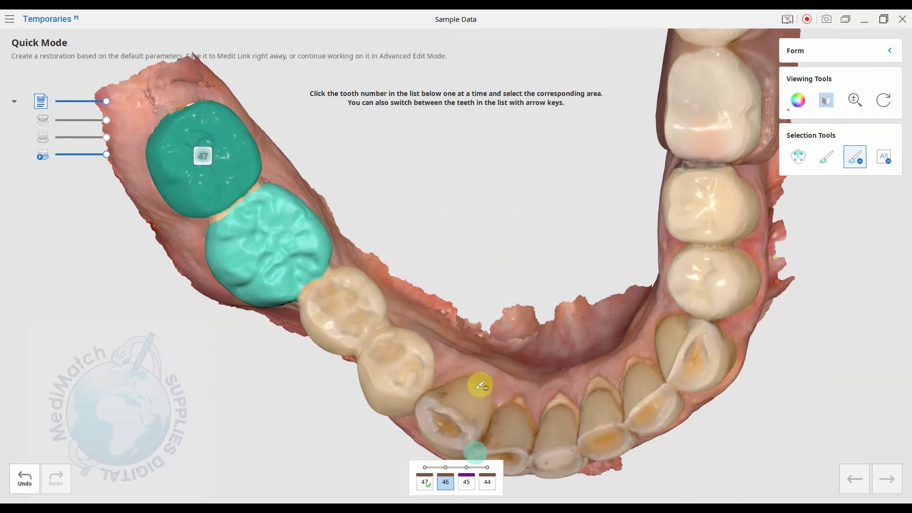
Check off tooth 46 and mark tooth 45's area, growing the selection
left_click(467, 482)
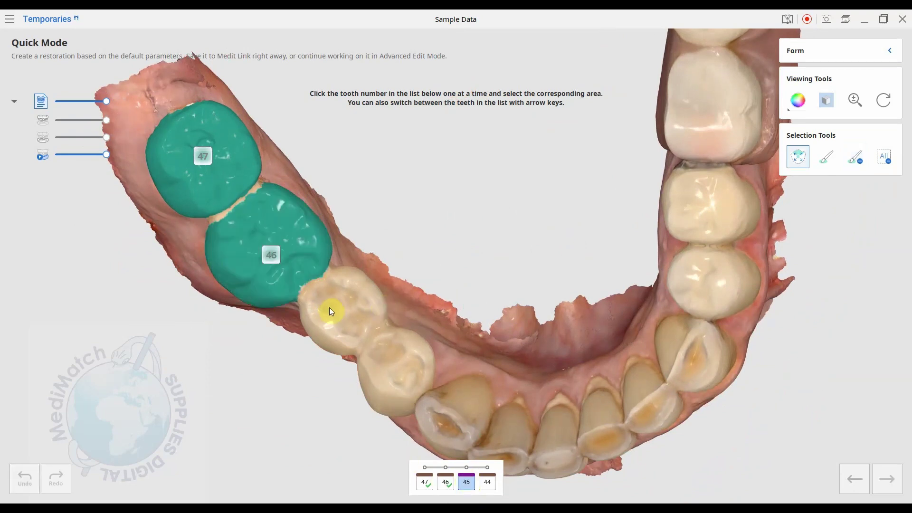
left_click(367, 278)
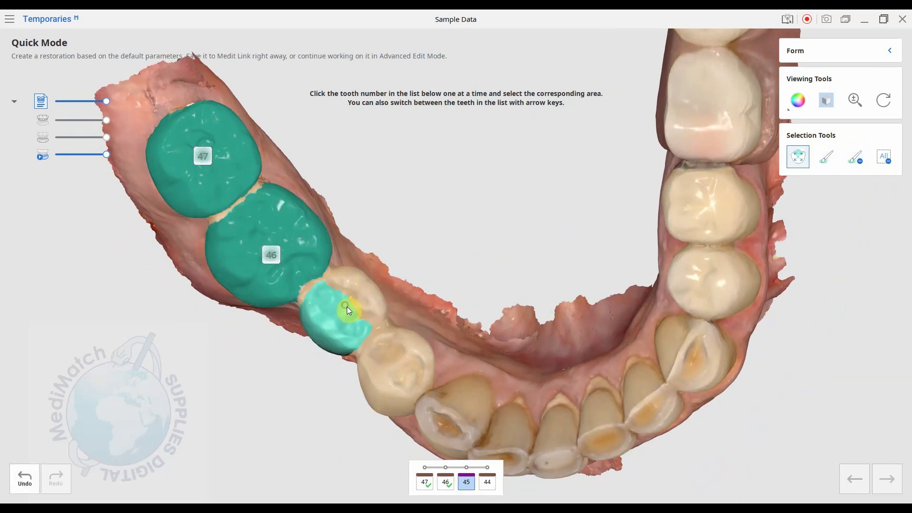
left_click(370, 289)
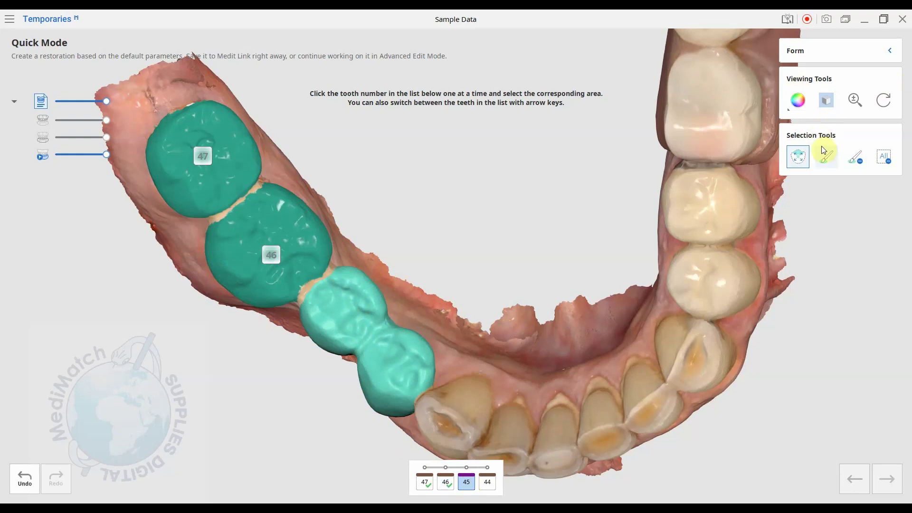
Erase the excess teal from tooth 45's selection with the deselection brush
left_click(848, 159)
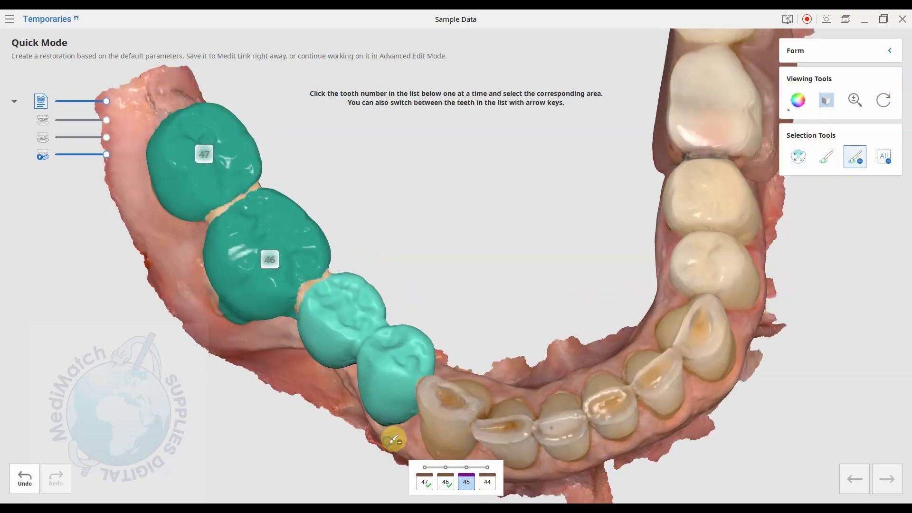
mouse_move(393, 436)
left_mouse_down()
mouse_move(404, 362)
mouse_move(384, 405)
mouse_move(417, 381)
left_mouse_up()
mouse_move(418, 381)
right_mouse_down()
mouse_move(462, 415)
mouse_move(497, 364)
right_mouse_up()
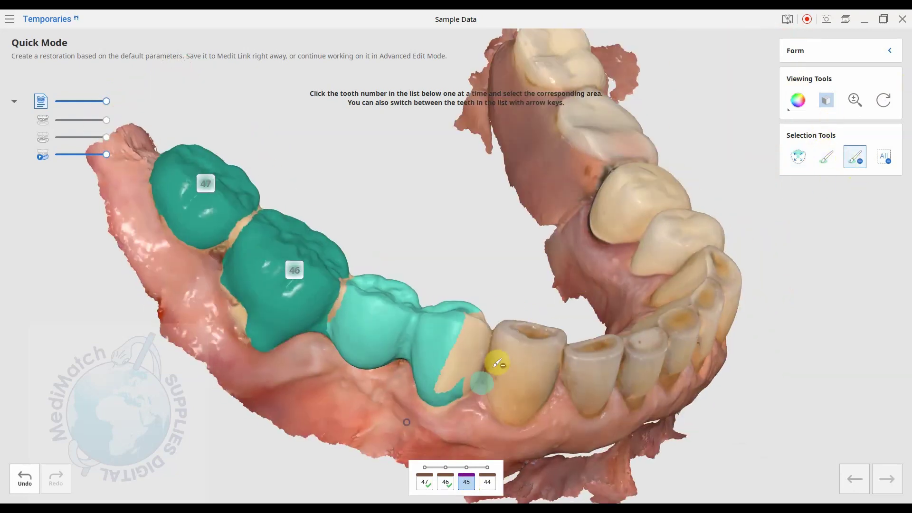
right_click_drag(447, 390, 452, 369)
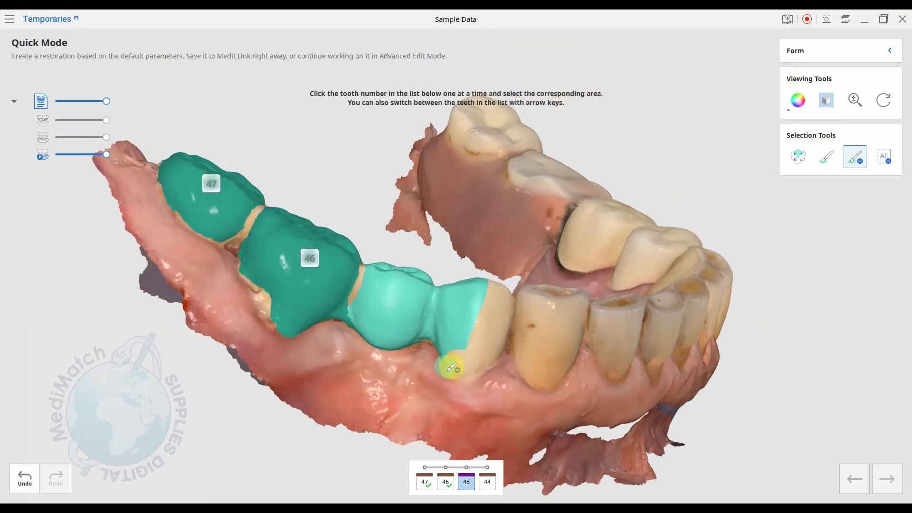
left_click_drag(456, 305, 452, 333)
mouse_move(451, 332)
right_mouse_down()
mouse_move(472, 275)
mouse_move(468, 351)
right_mouse_up()
left_click_drag(468, 352, 471, 360)
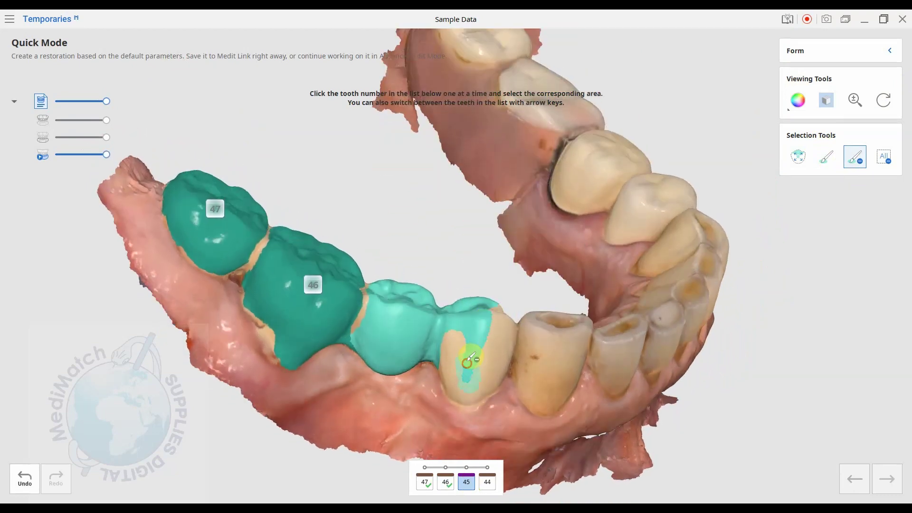
mouse_move(476, 331)
right_mouse_down()
mouse_move(477, 309)
mouse_move(463, 395)
right_mouse_up()
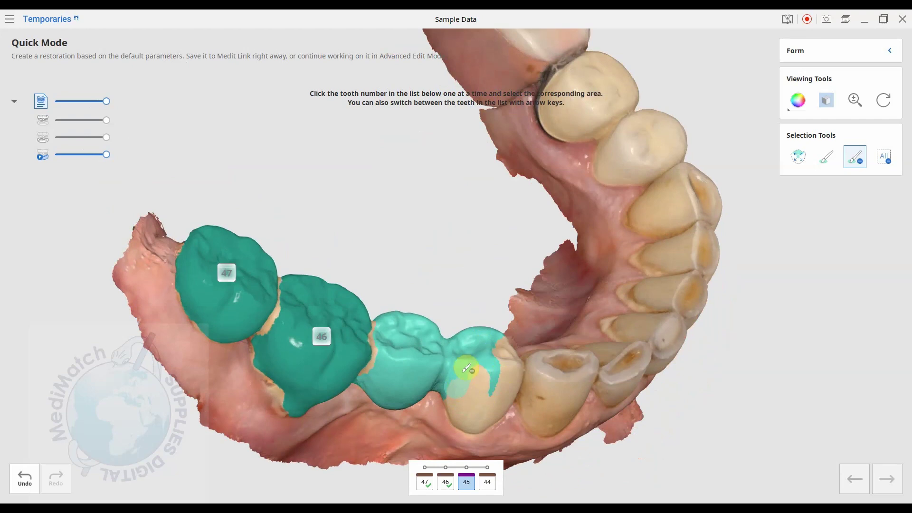
right_click_drag(473, 341, 461, 435)
mouse_move(484, 379)
right_mouse_down()
mouse_move(477, 342)
mouse_move(489, 361)
mouse_move(464, 261)
right_mouse_up()
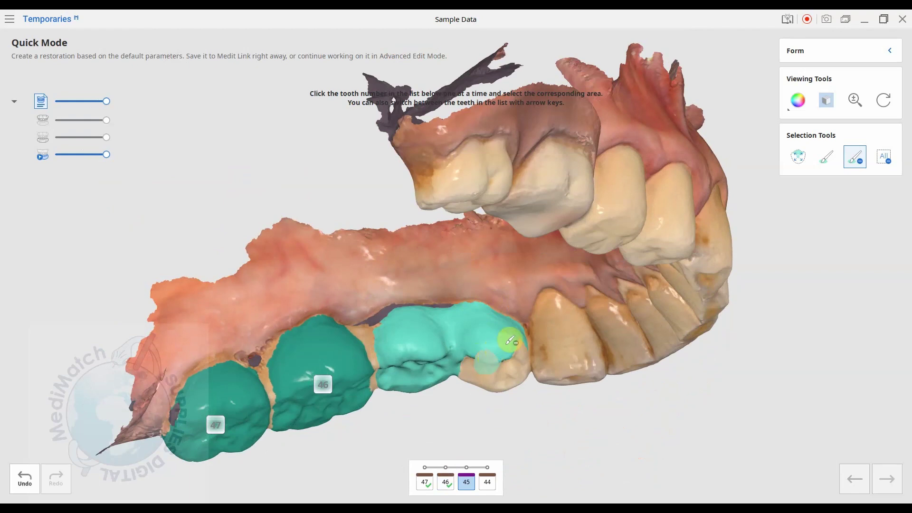
right_click_drag(510, 340, 480, 236)
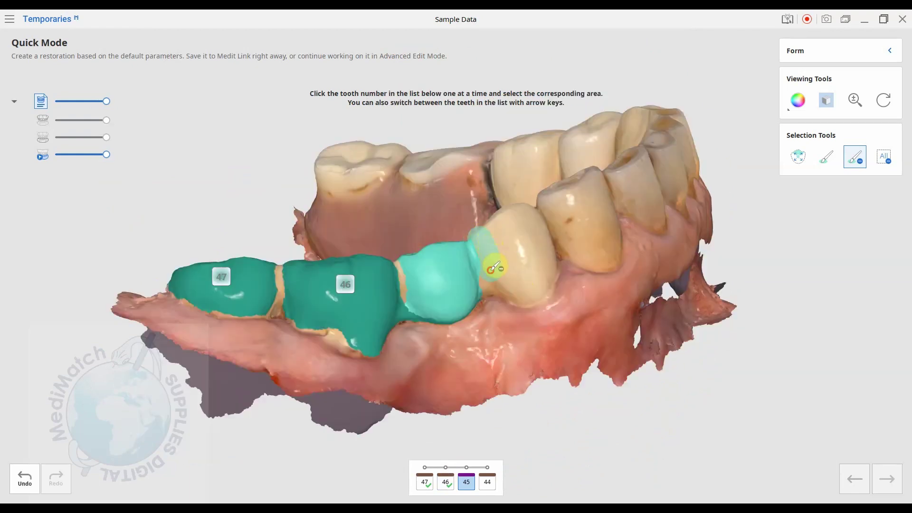
mouse_move(713, 301)
right_mouse_down()
mouse_move(464, 303)
mouse_move(474, 479)
right_mouse_up()
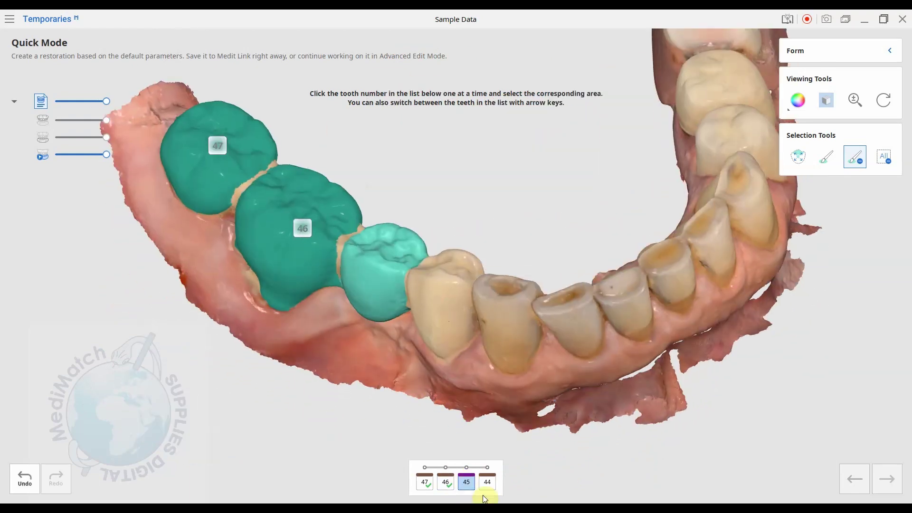
Make tooth 44 active and select its preparation area on the model
left_click(487, 482)
right_click_drag(463, 373, 354, 403)
left_click(469, 335)
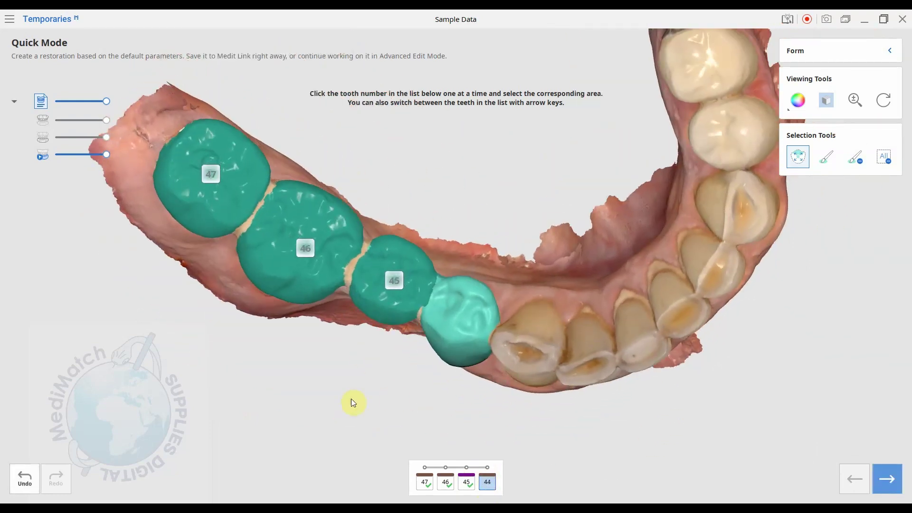
Advance past area selection, accept automatic large-hole filling, and start margin-line creation
left_click(872, 479)
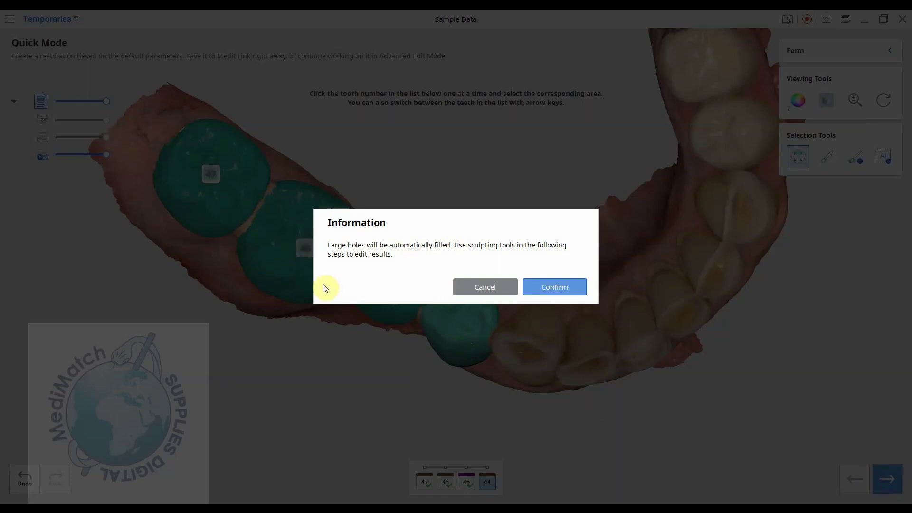
left_click(546, 291)
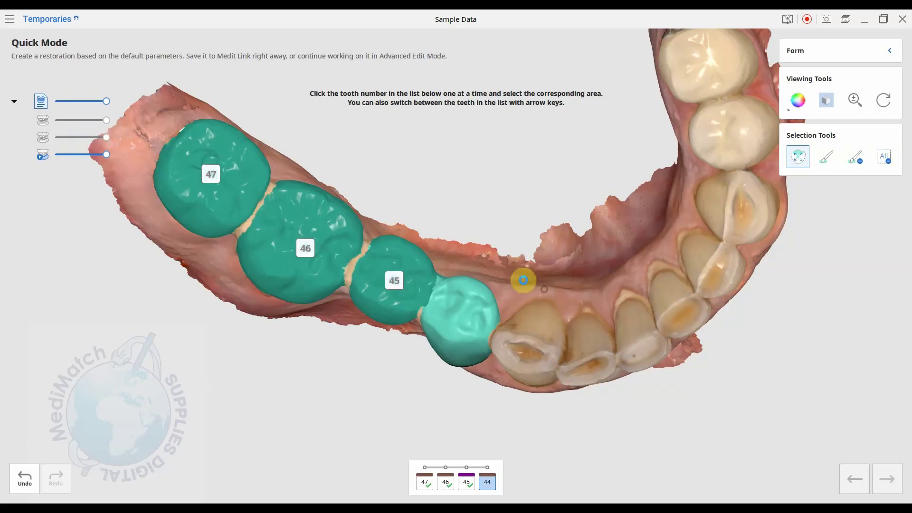
left_click(306, 219)
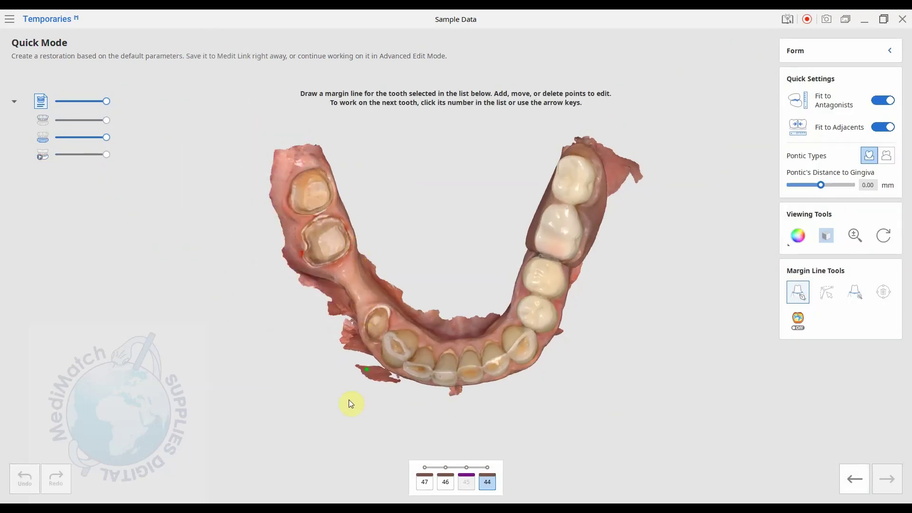
Zoom in on tooth 47 and auto-detect its closed margin line
right_click_drag(429, 181, 368, 207)
scroll(368, 207, "up", 5)
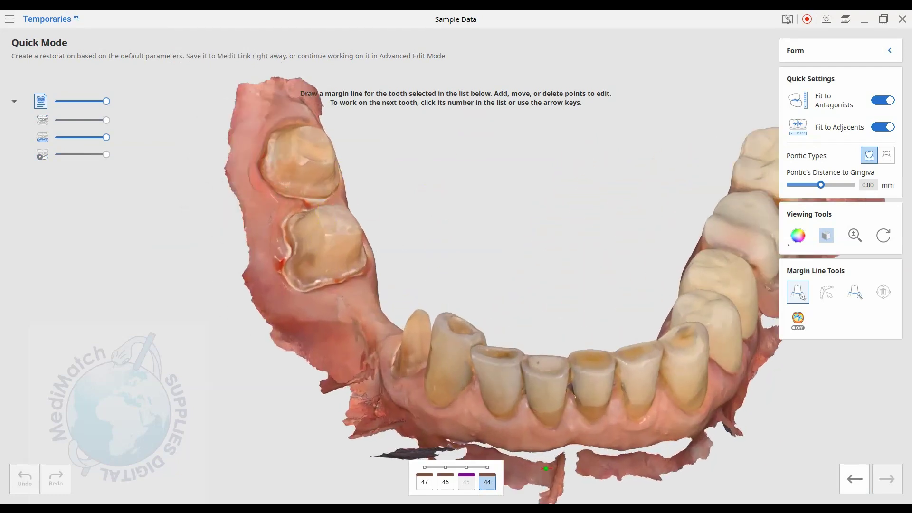
right_click_drag(506, 433, 323, 329)
scroll(601, 265, "up", 2)
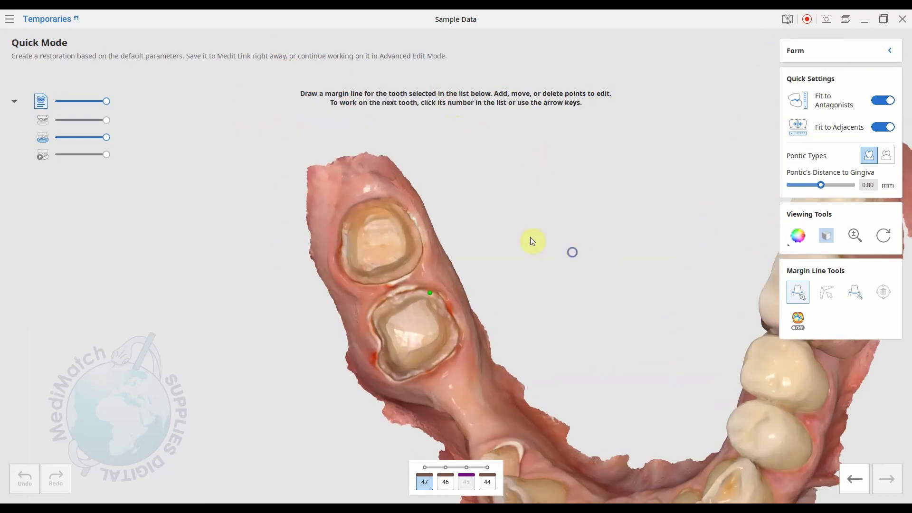
scroll(461, 198, "up", 4)
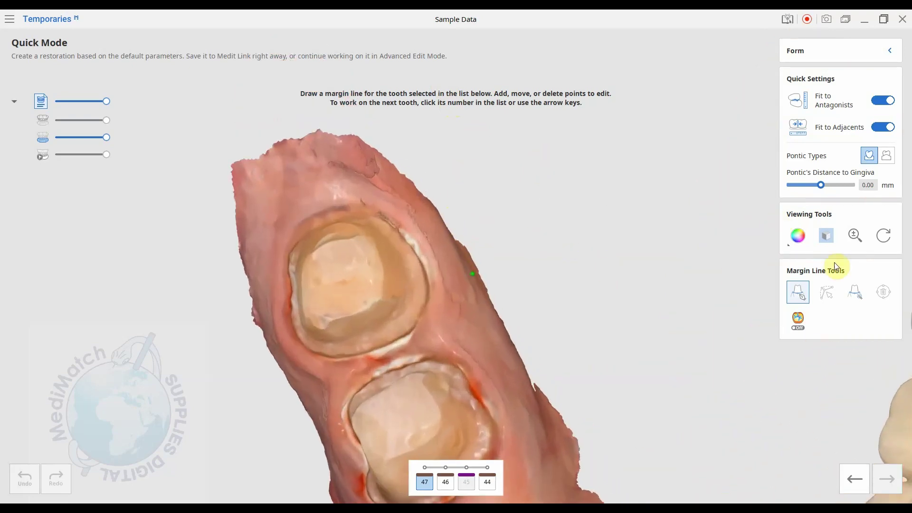
right_click_drag(548, 258, 419, 261)
scroll(423, 285, "up", 3)
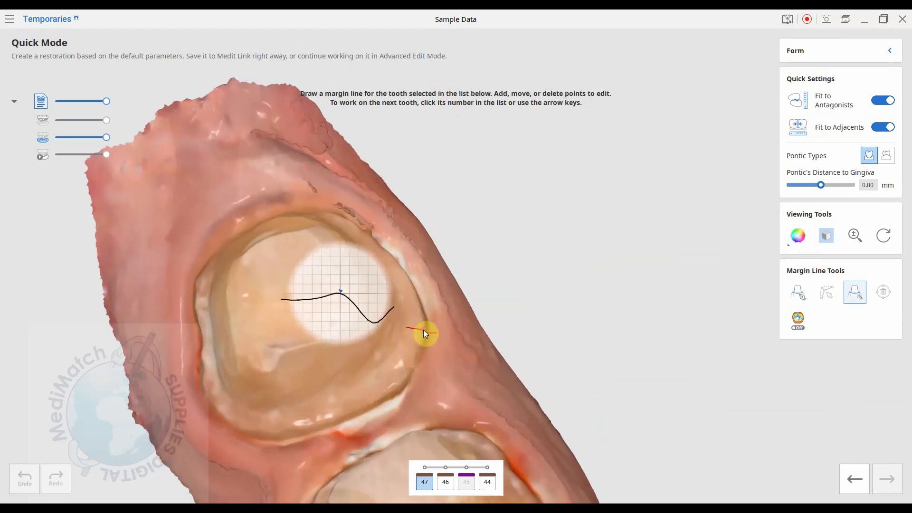
left_click(425, 351)
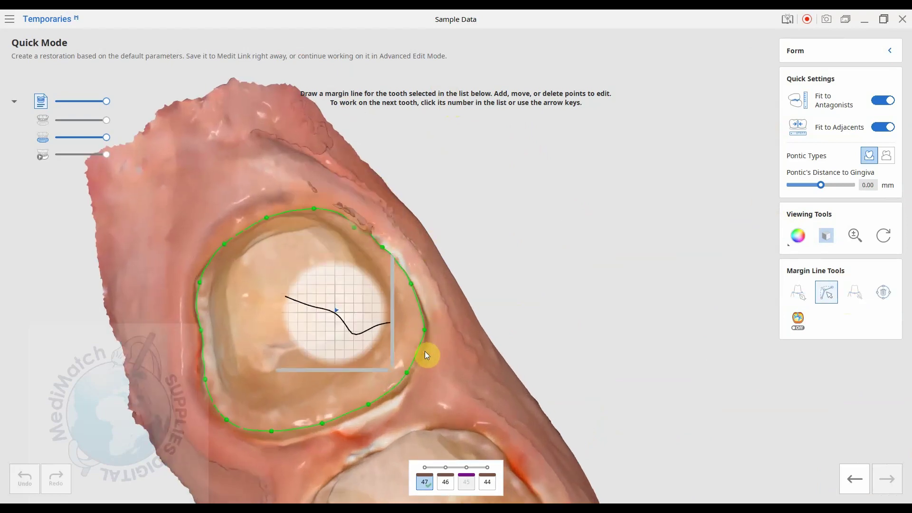
right_click_drag(424, 352, 519, 362)
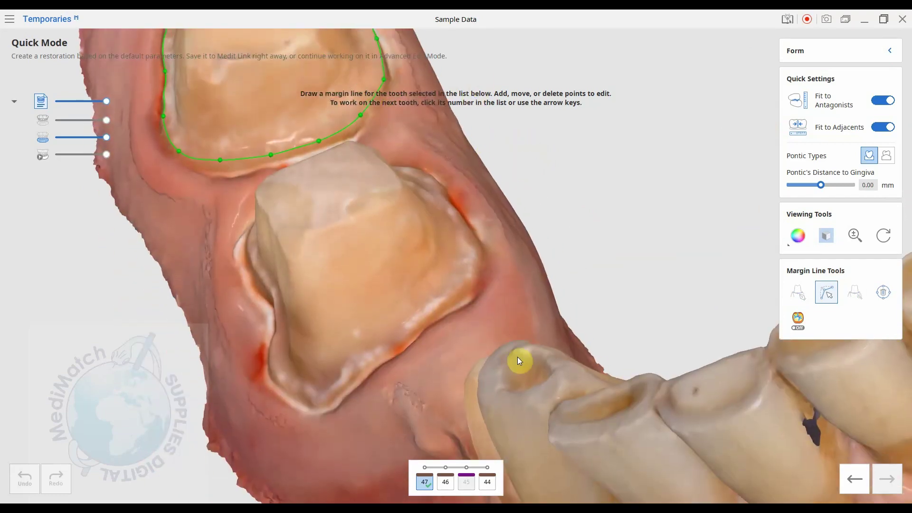
Auto-detect tooth 46's margin line and add a margin point to it
left_click(447, 481)
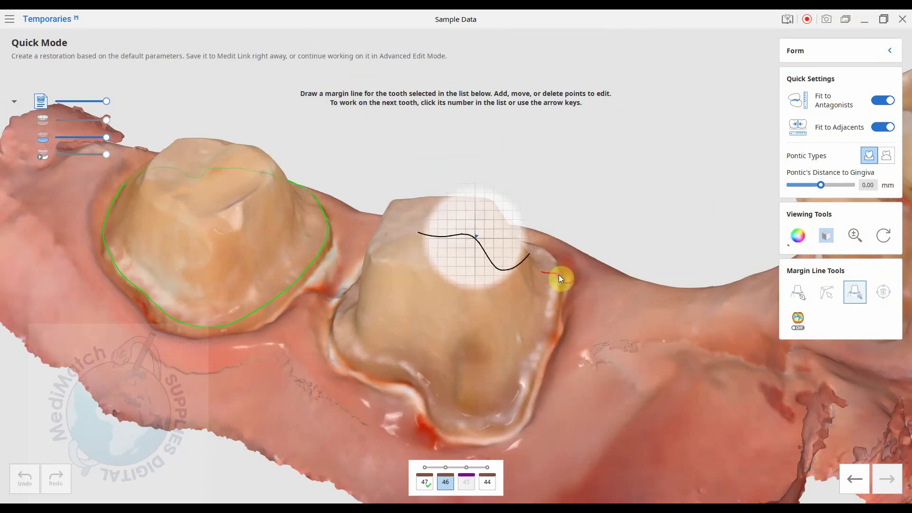
left_click(559, 274)
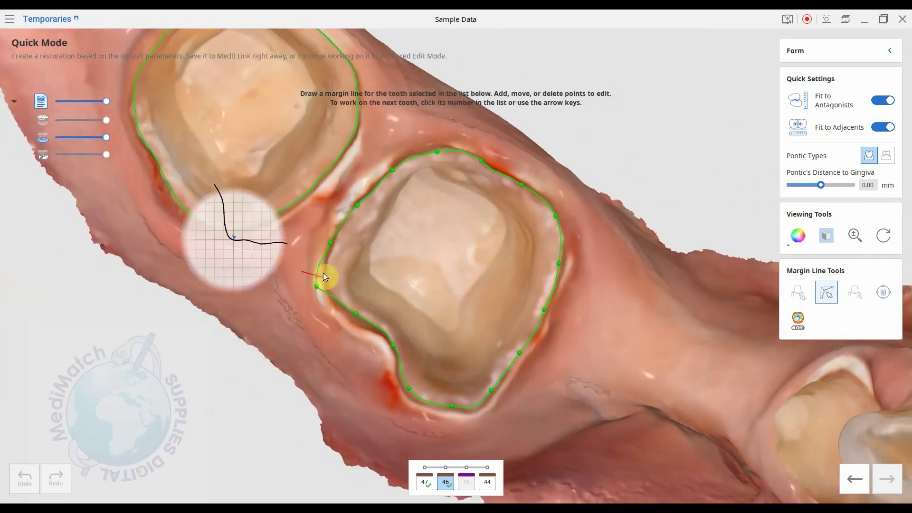
left_click(322, 281)
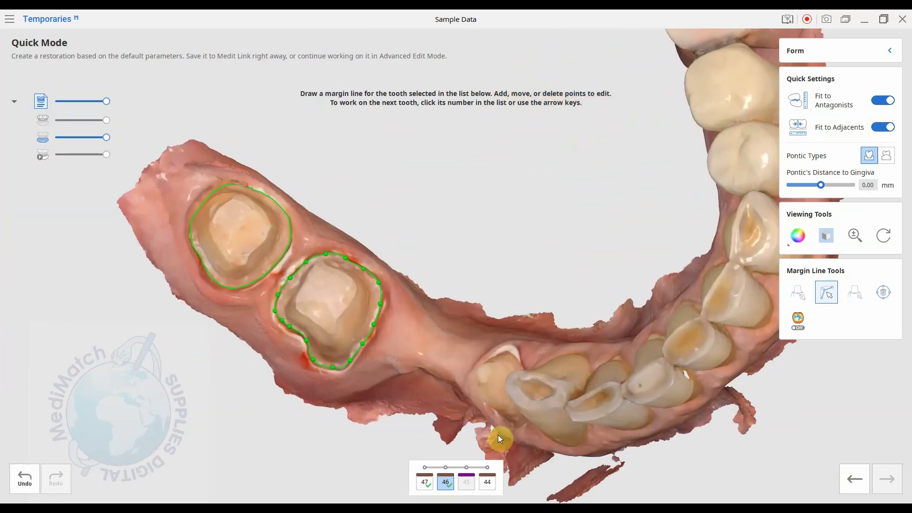
left_click(486, 482)
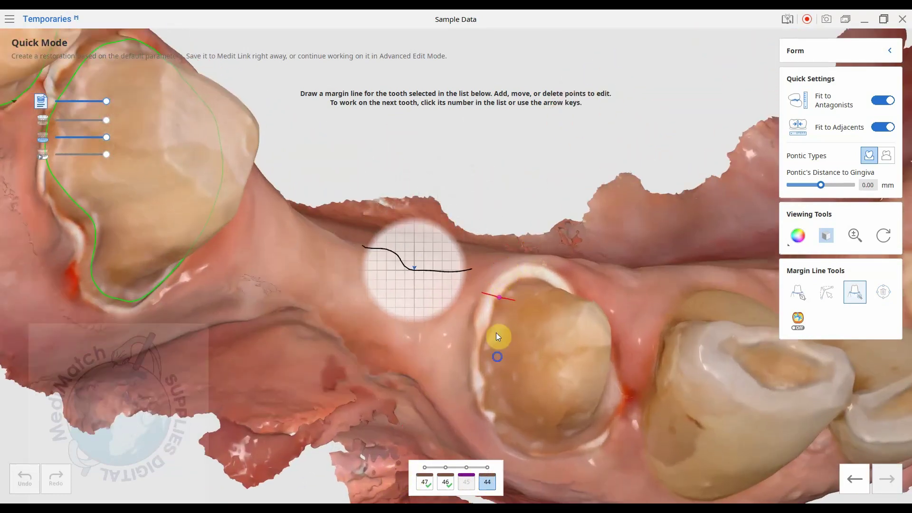
Auto-detect tooth 44's margin line, add a point, and generate the 47–44 crowns
right_click_drag(496, 333, 442, 276)
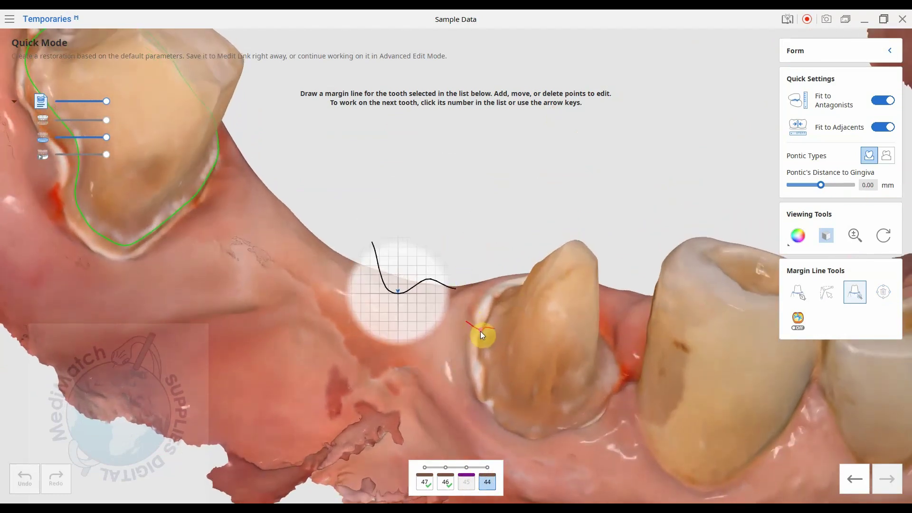
left_click(485, 326)
right_click_drag(523, 420, 578, 420)
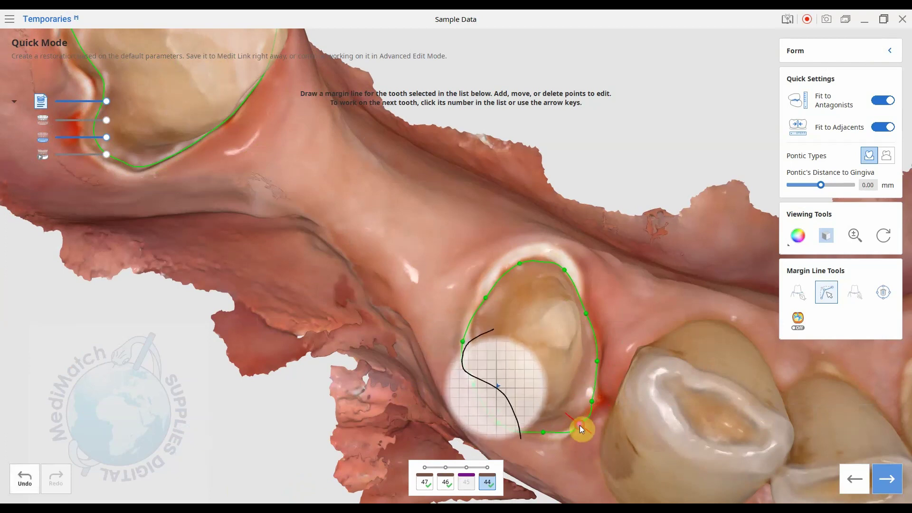
right_click_drag(647, 330, 583, 278)
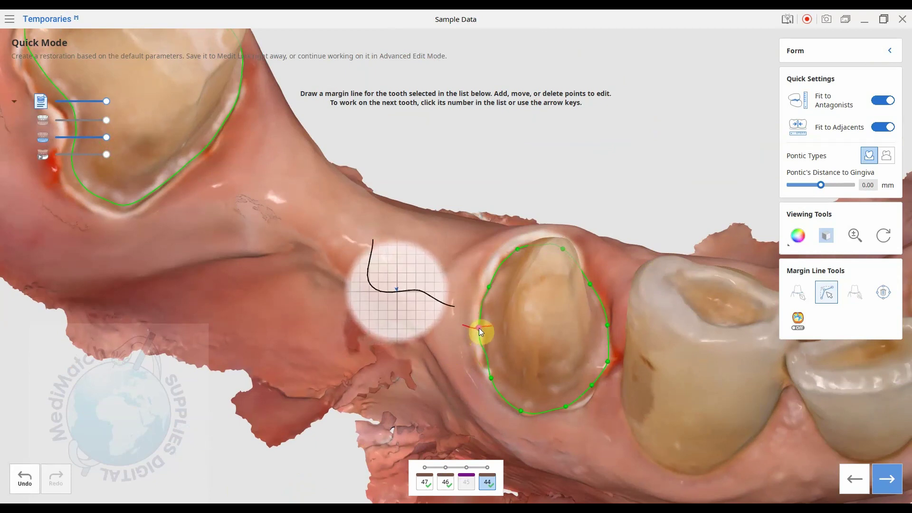
left_click(482, 330)
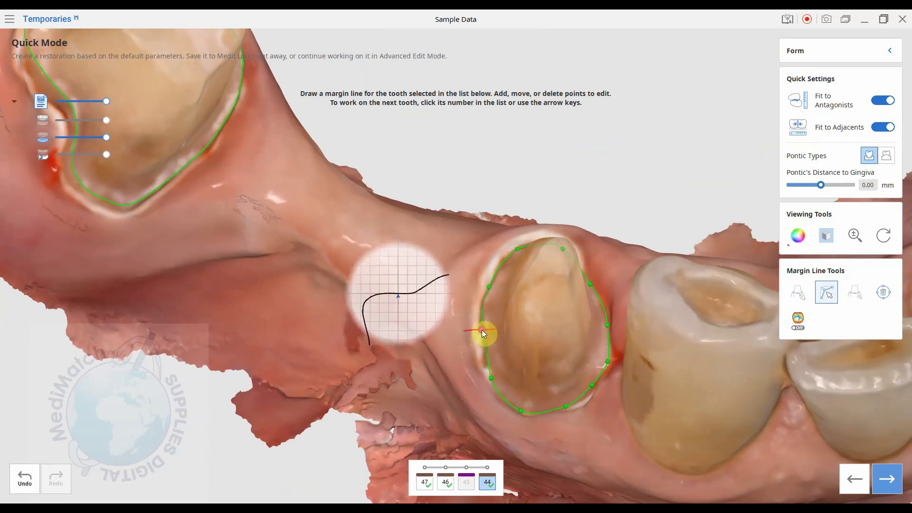
right_click_drag(484, 352, 557, 334)
scroll(433, 313, "down", 5)
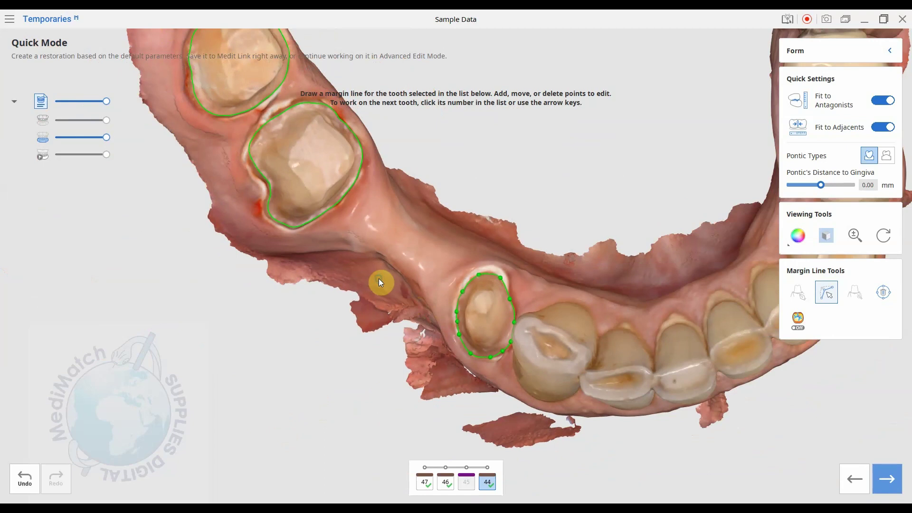
left_click(901, 474)
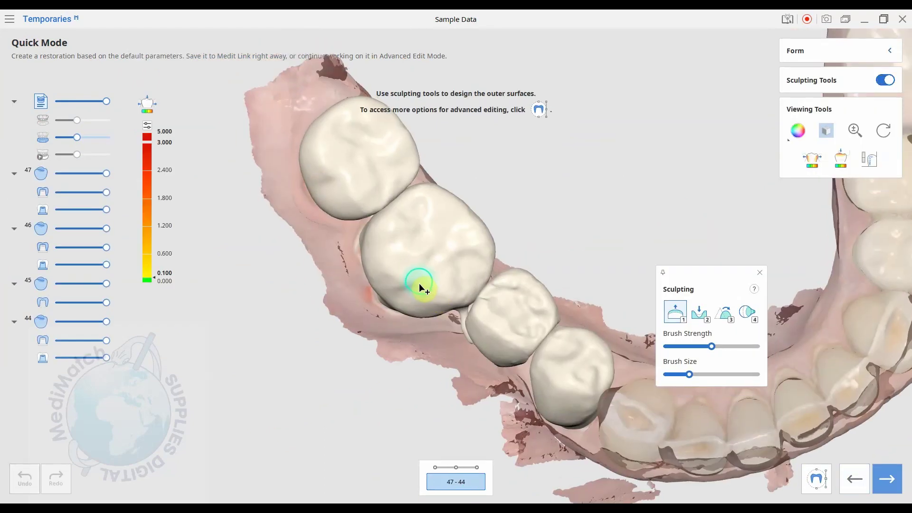
Inspect the generated crowns 46 and 45, then step back to tooth selection
mouse_move(428, 349)
right_mouse_down()
mouse_move(444, 403)
mouse_move(613, 335)
mouse_move(672, 298)
mouse_move(400, 110)
mouse_move(389, 143)
mouse_move(644, 255)
right_mouse_up()
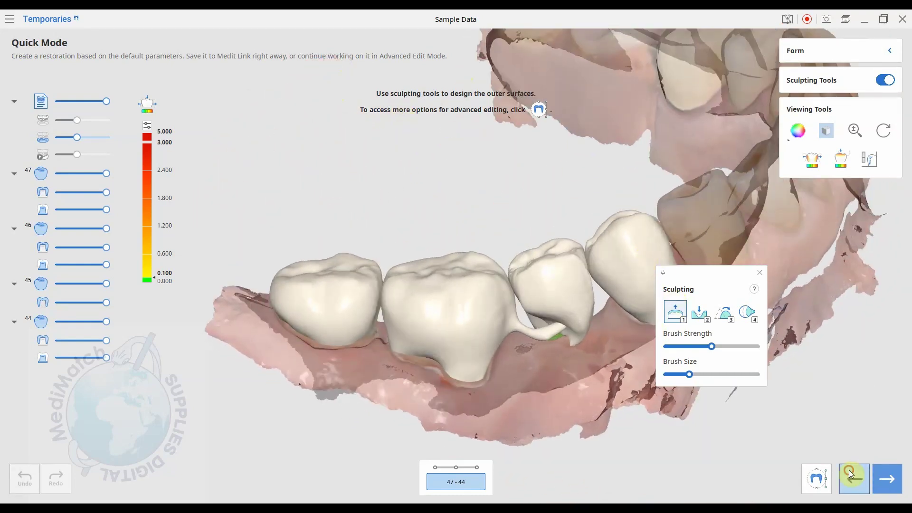
right_click_drag(369, 343, 532, 290)
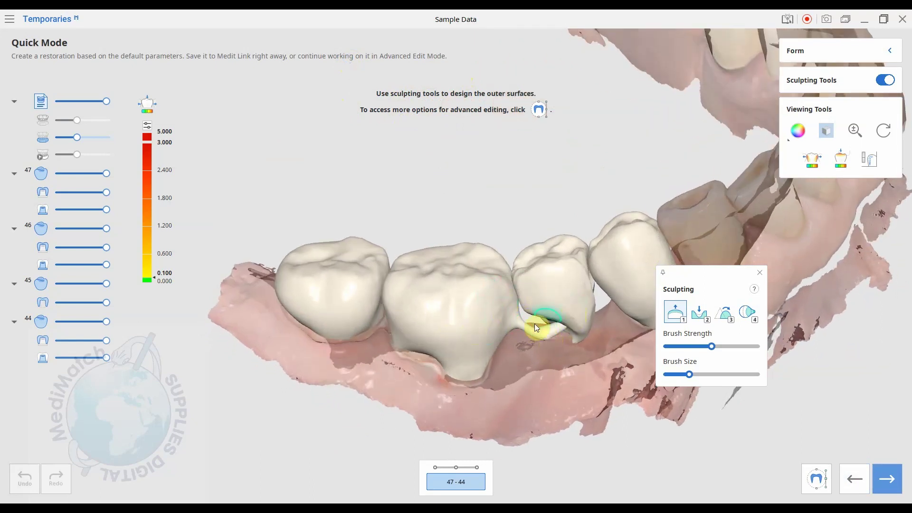
left_click(860, 477)
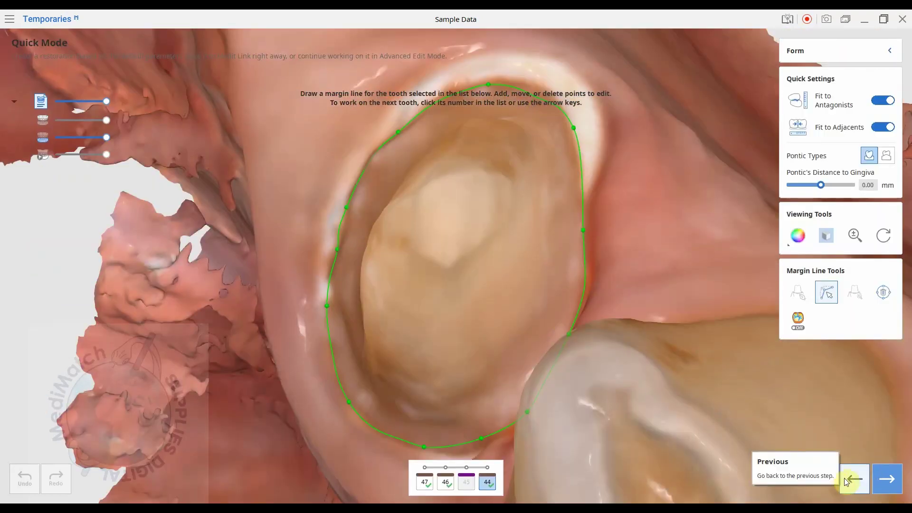
left_click(848, 481)
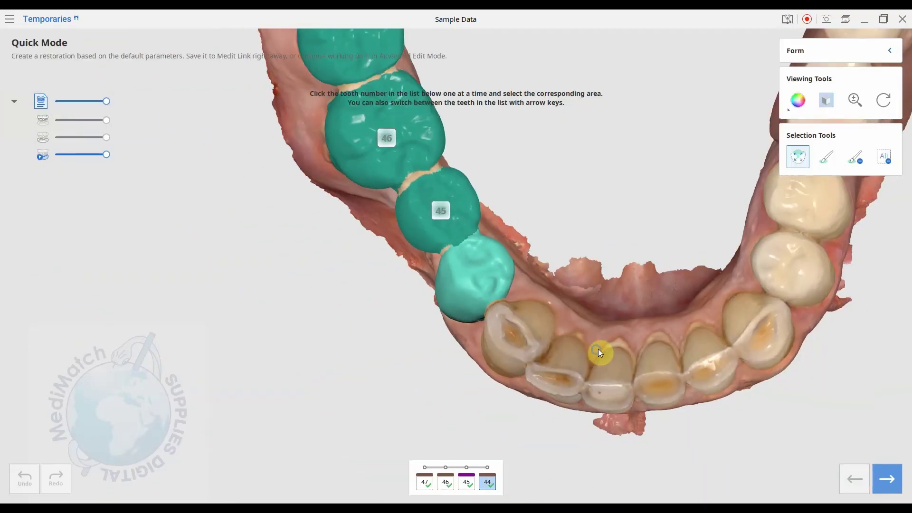
With tooth 46 active, erase the stray selection along tooth 45's lingual side
right_click_drag(629, 208, 613, 75)
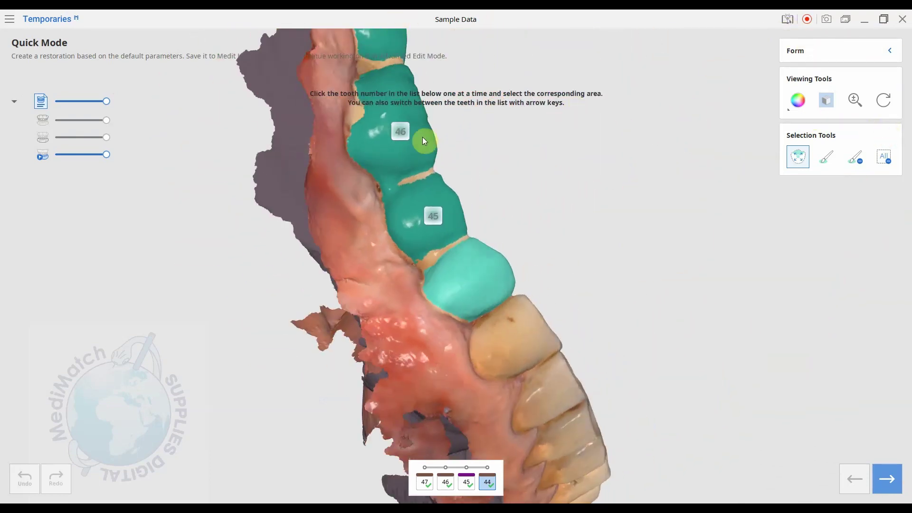
left_click(444, 483)
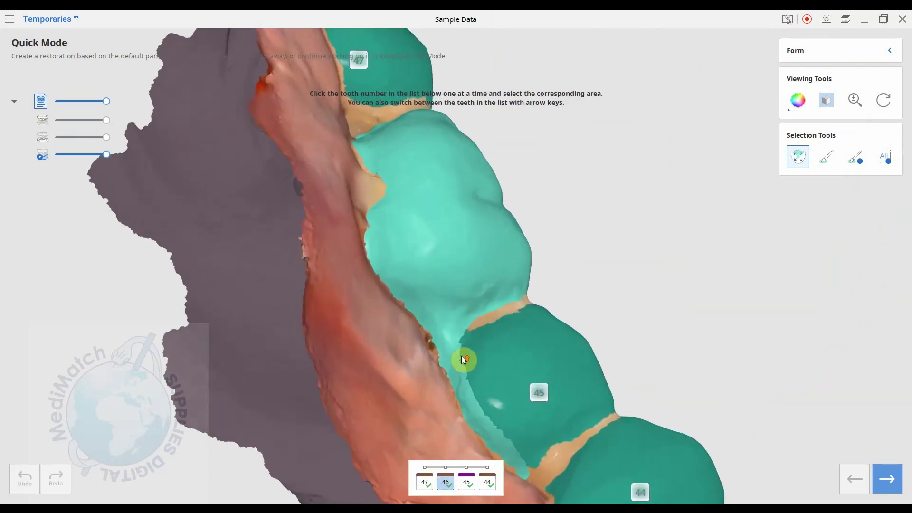
left_click(850, 157)
mouse_move(445, 354)
left_mouse_down()
mouse_move(471, 355)
mouse_move(456, 358)
mouse_move(480, 421)
mouse_move(472, 395)
mouse_move(529, 461)
left_mouse_up()
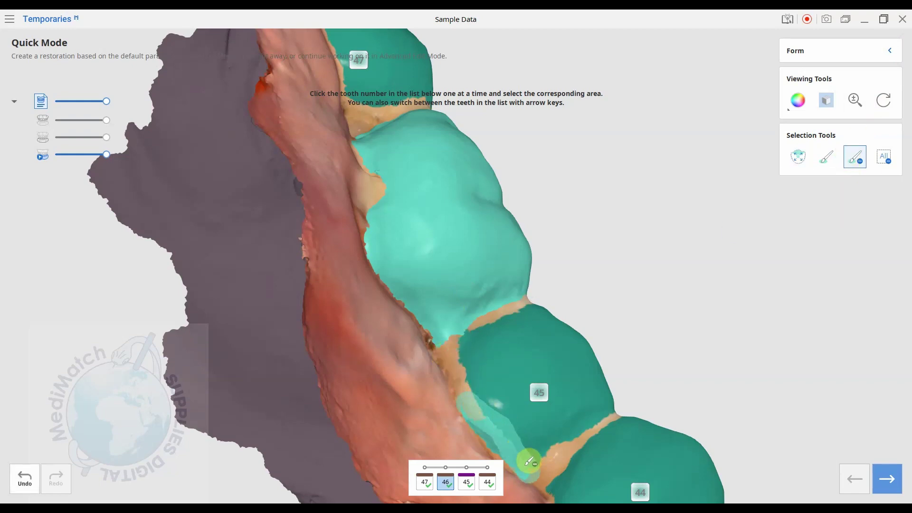
left_click_drag(497, 428, 460, 387)
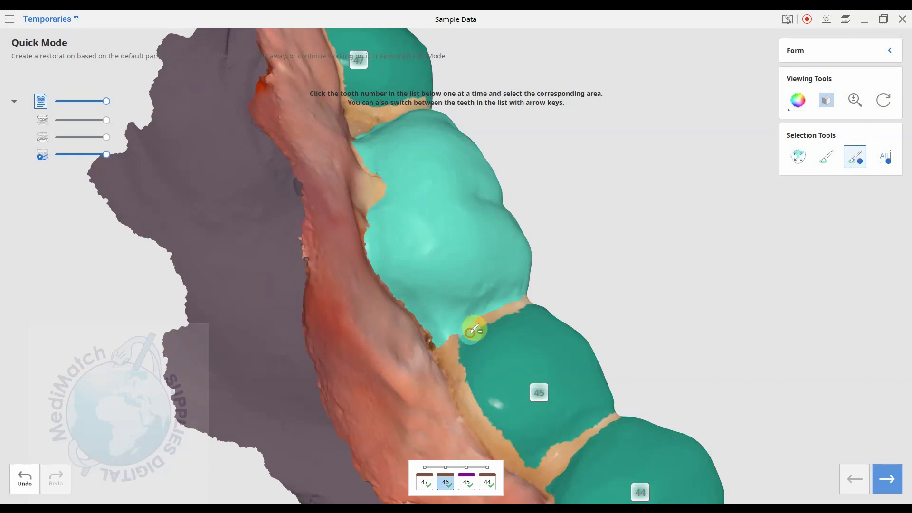
right_click_drag(454, 387, 908, 490)
left_click(893, 475)
key("Return")
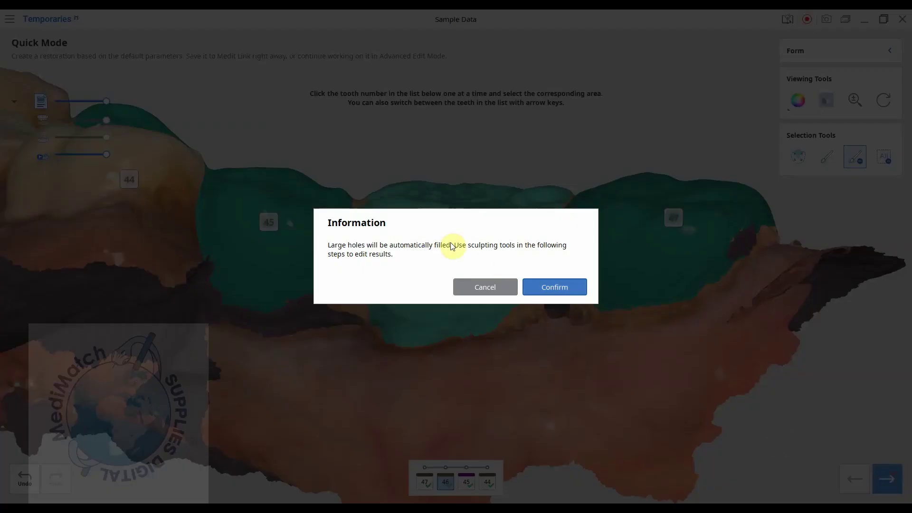
left_click(887, 482)
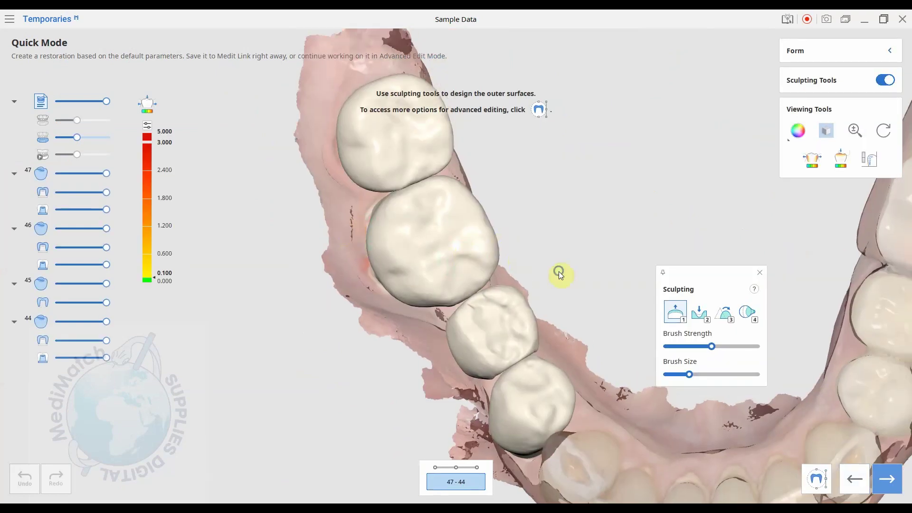
right_click_drag(558, 272, 729, 114)
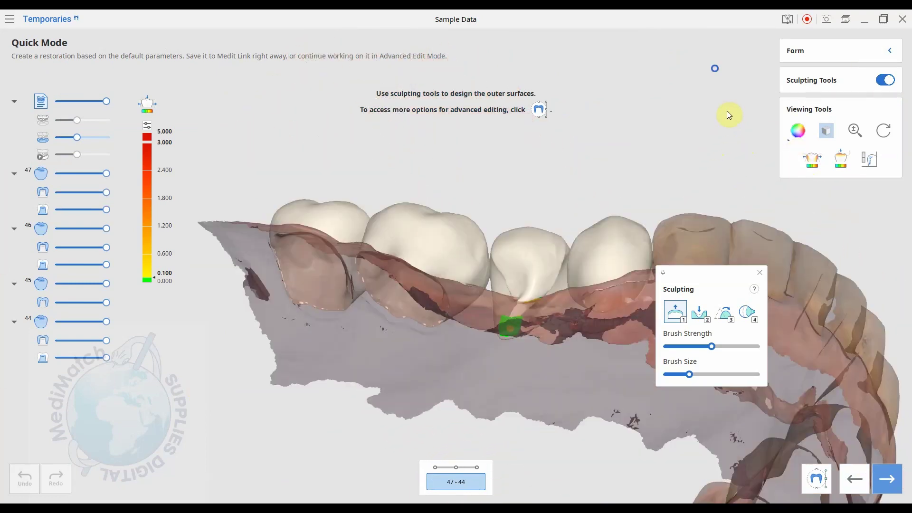
right_click_drag(643, 225, 639, 470)
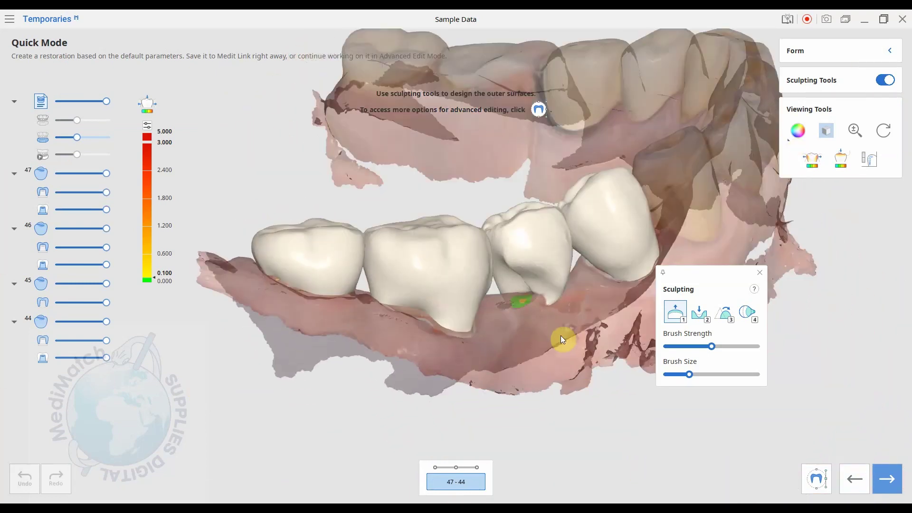
right_click_drag(561, 335, 393, 271)
scroll(506, 142, "up", 3)
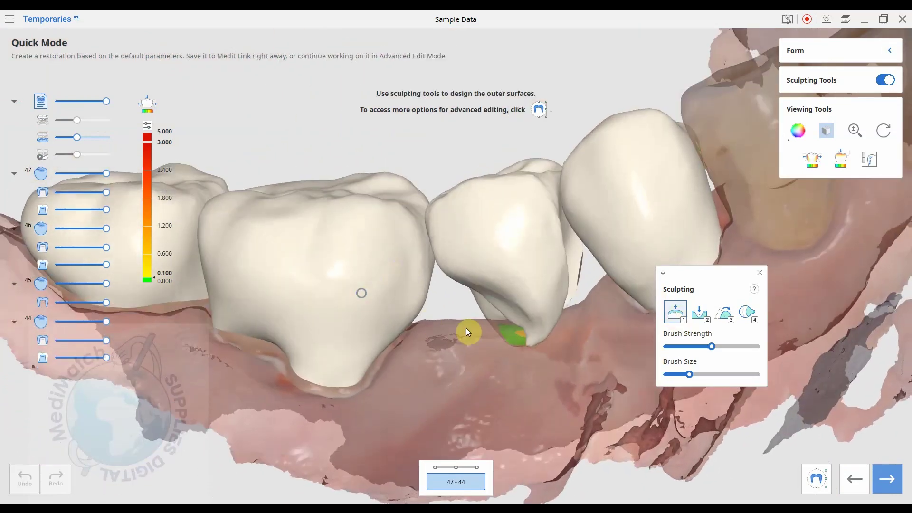
mouse_move(467, 331)
right_mouse_down()
mouse_move(427, 285)
mouse_move(440, 230)
mouse_move(485, 287)
mouse_move(405, 277)
mouse_move(643, 277)
mouse_move(472, 198)
mouse_move(463, 346)
mouse_move(418, 248)
right_mouse_up()
mouse_move(506, 288)
right_mouse_down()
mouse_move(436, 167)
mouse_move(304, 158)
right_mouse_up()
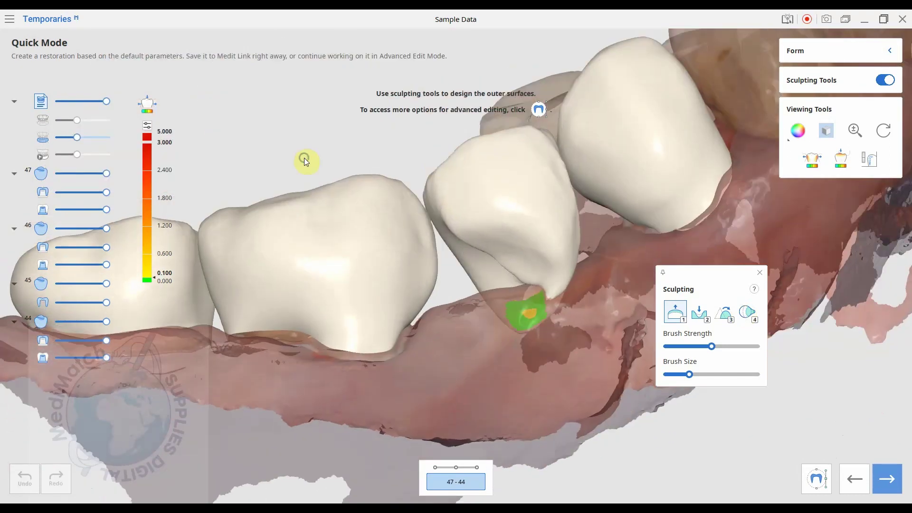
right_click_drag(387, 158, 400, 267)
right_click_drag(312, 335, 557, 346)
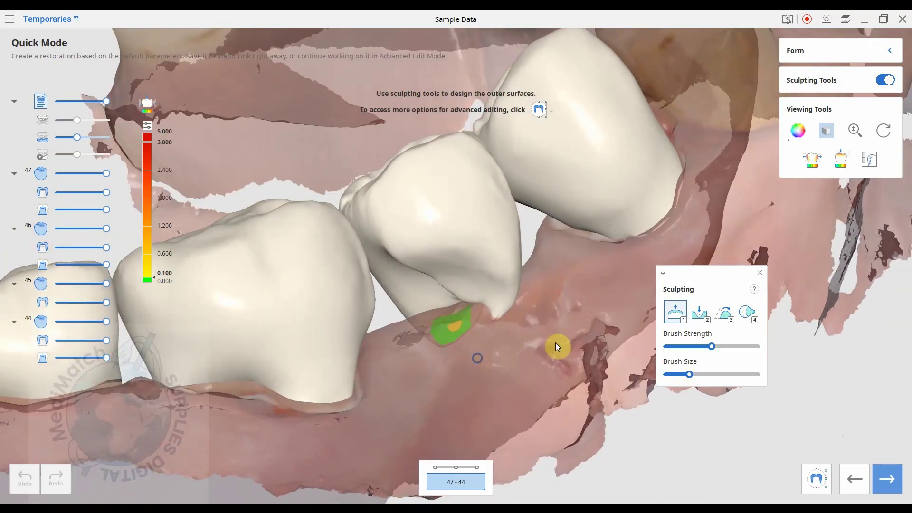
Build up material on the premolar crown's side near the gum with the Add brush
left_click(677, 316)
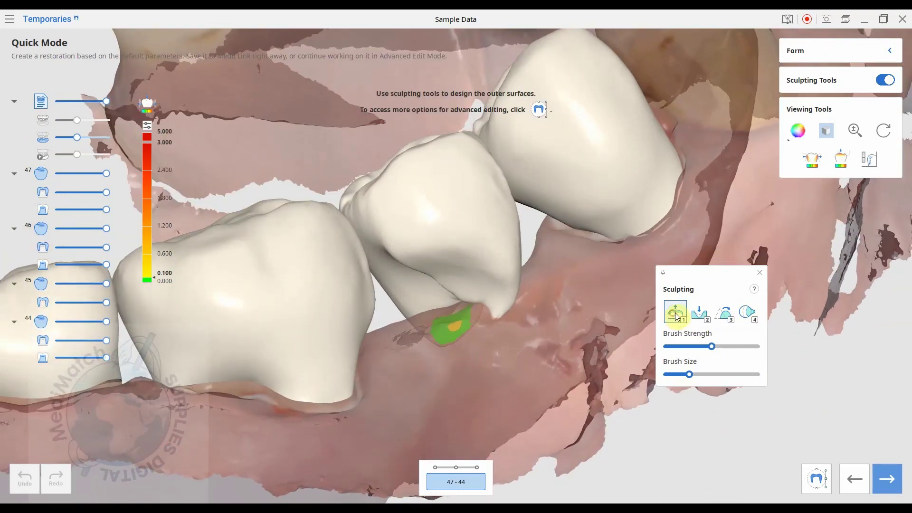
left_click(447, 288)
right_click_drag(448, 280, 508, 206)
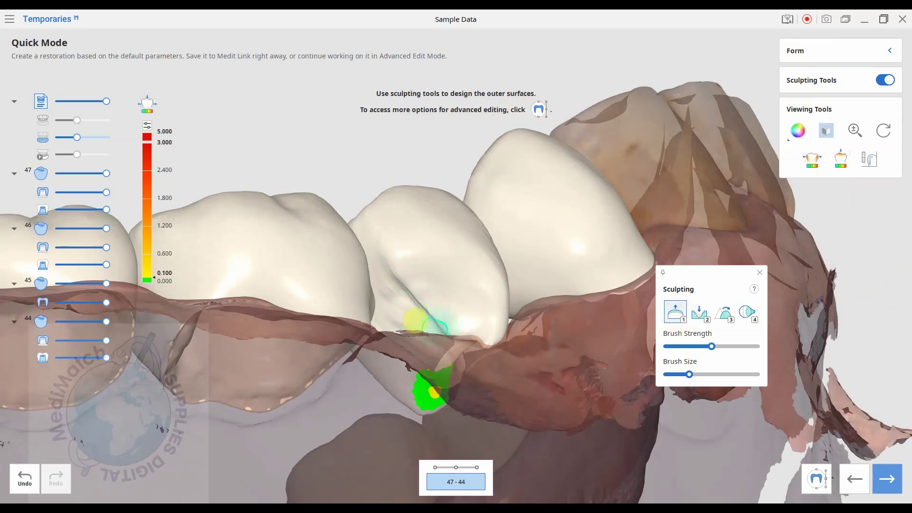
mouse_move(386, 303)
right_mouse_down()
mouse_move(404, 281)
mouse_move(406, 308)
right_mouse_up()
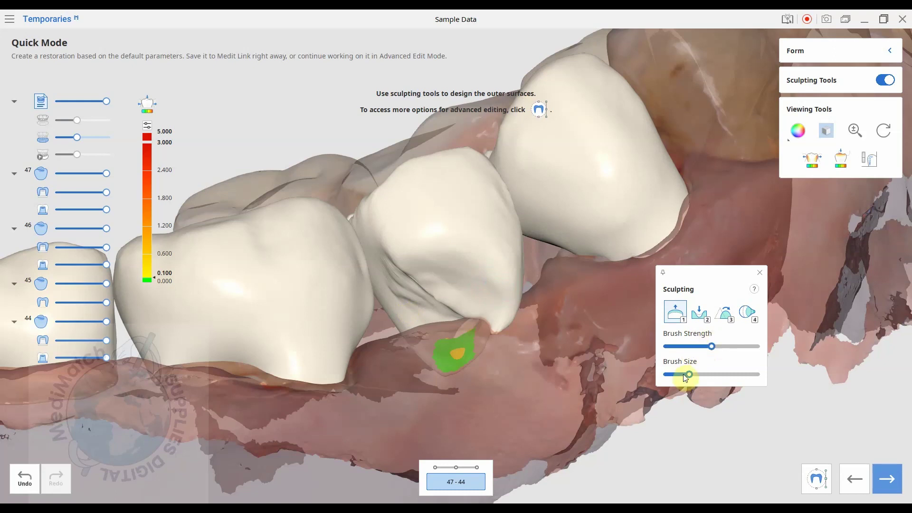
Enlarge the Add brush, raise its strength, and add material along the crown's lower side
left_click_drag(714, 371, 718, 344)
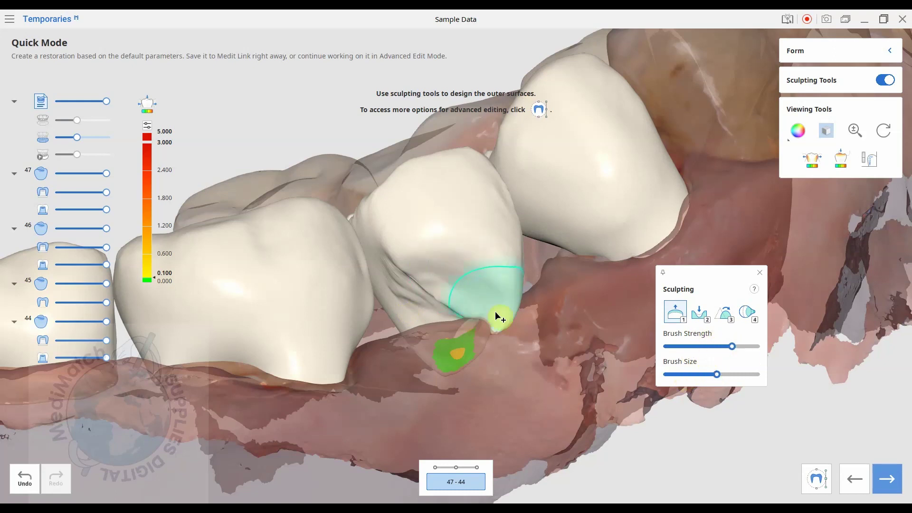
right_click_drag(495, 312, 434, 290)
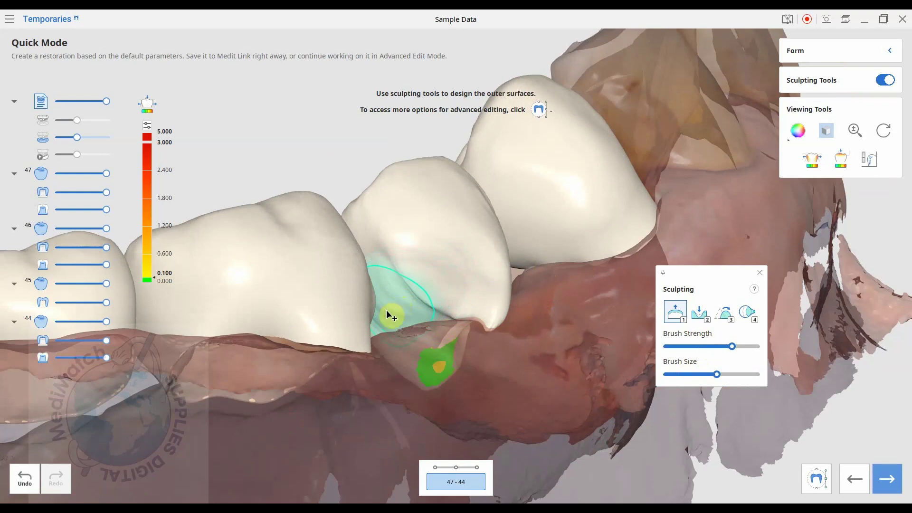
mouse_move(397, 285)
right_mouse_down()
mouse_move(401, 275)
mouse_move(454, 297)
mouse_move(495, 220)
mouse_move(418, 240)
mouse_move(458, 286)
mouse_move(529, 412)
mouse_move(464, 452)
mouse_move(460, 181)
mouse_move(332, 184)
mouse_move(466, 41)
mouse_move(367, 14)
right_mouse_up()
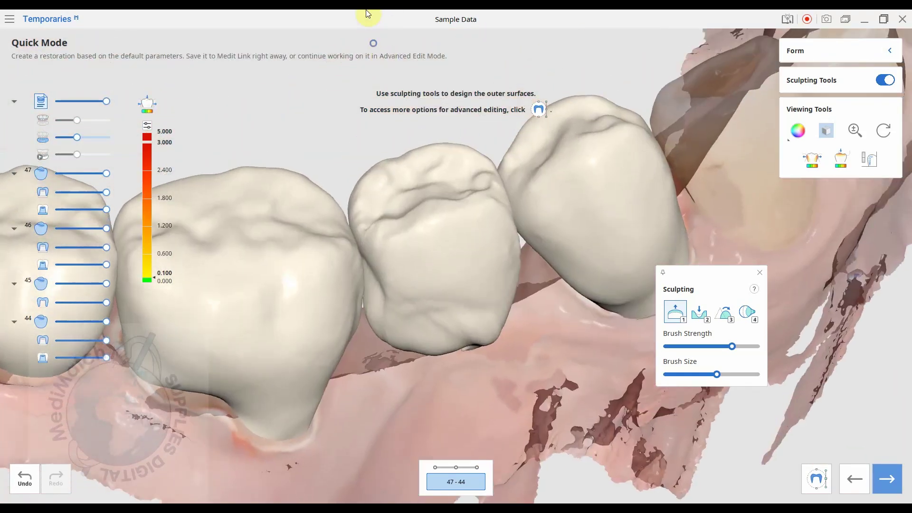
Smooth the premolar crown's side with a stronger, larger Smooth brush, checking it from occlusal angles
right_click_drag(376, 383, 341, 250)
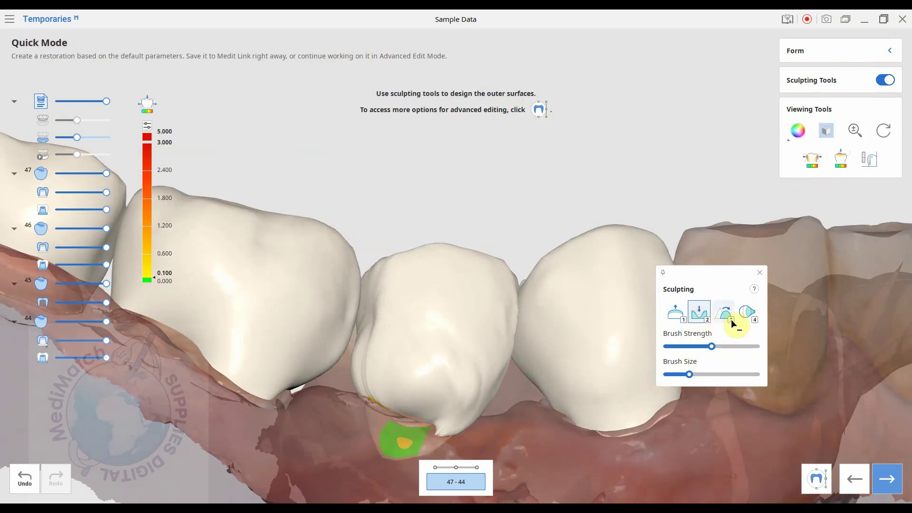
right_click_drag(713, 349, 305, 438)
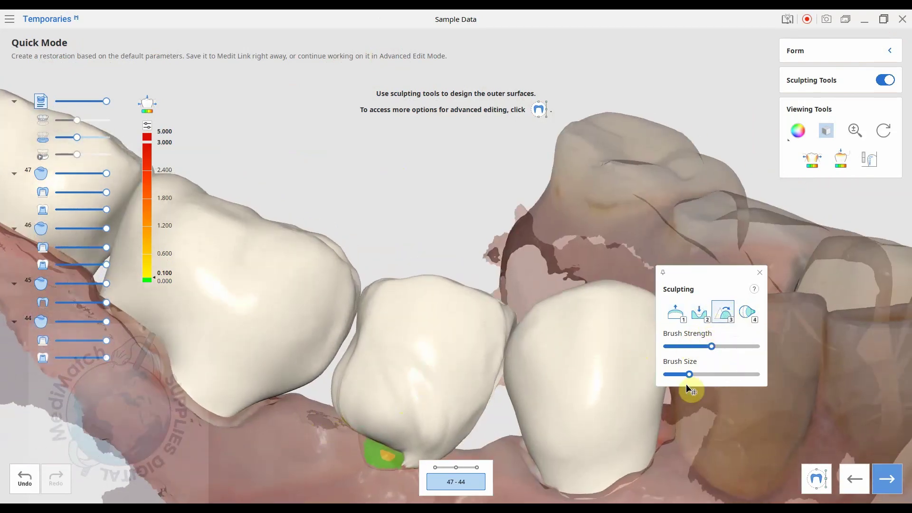
left_click_drag(724, 373, 724, 373)
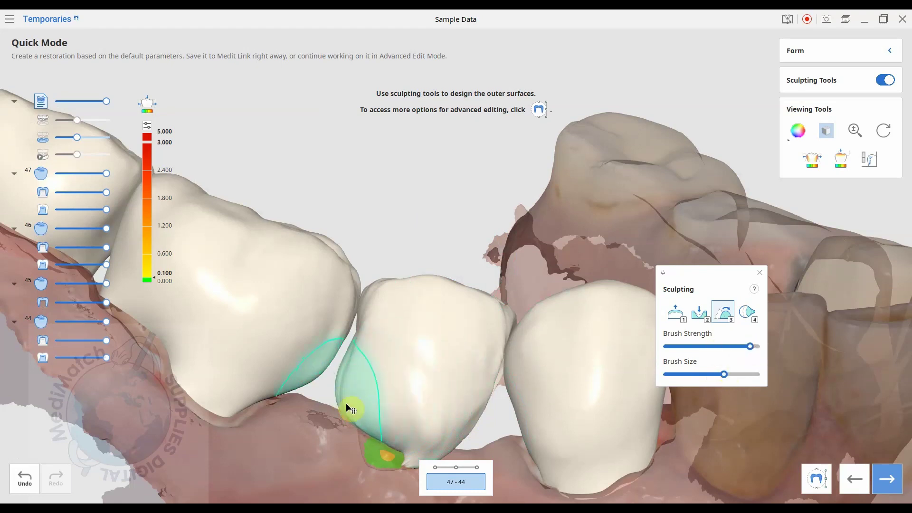
mouse_move(421, 420)
right_mouse_down()
mouse_move(464, 418)
mouse_move(326, 363)
mouse_move(357, 251)
mouse_move(285, 408)
mouse_move(212, 387)
mouse_move(152, 352)
mouse_move(204, 228)
mouse_move(98, 363)
mouse_move(403, 265)
mouse_move(306, 192)
mouse_move(430, 406)
mouse_move(428, 184)
mouse_move(413, 102)
right_mouse_up()
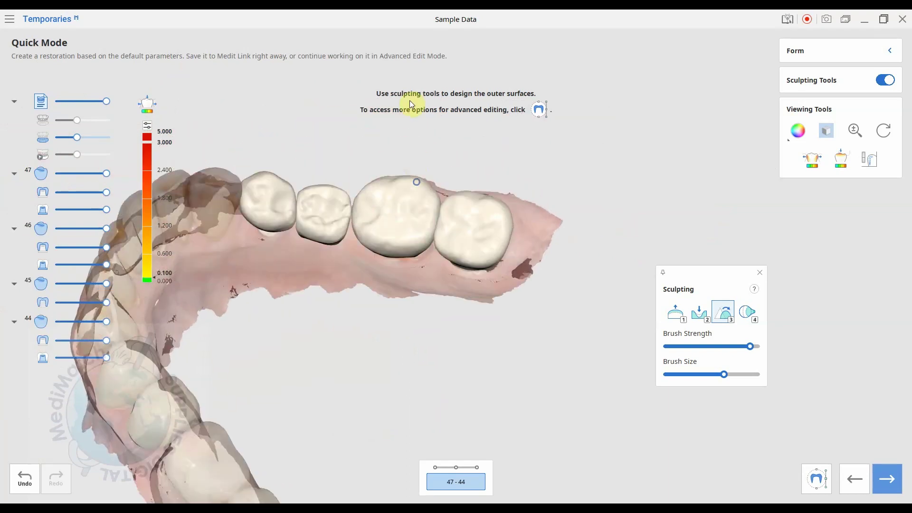
right_click_drag(251, 143, 404, 255)
right_click_drag(489, 240, 317, 250)
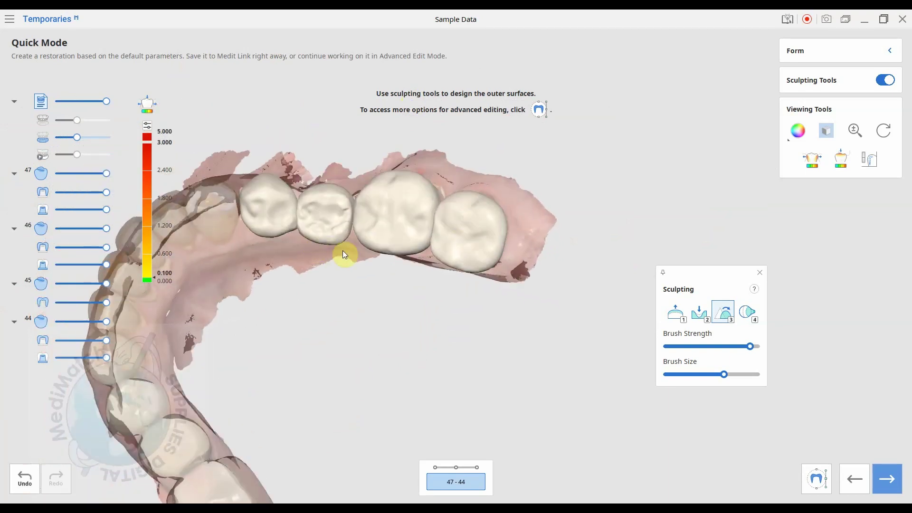
right_click_drag(415, 287, 908, 431)
Advance to the bridge stage and view the connected 47–44 bridge's opposite side
left_click(890, 498)
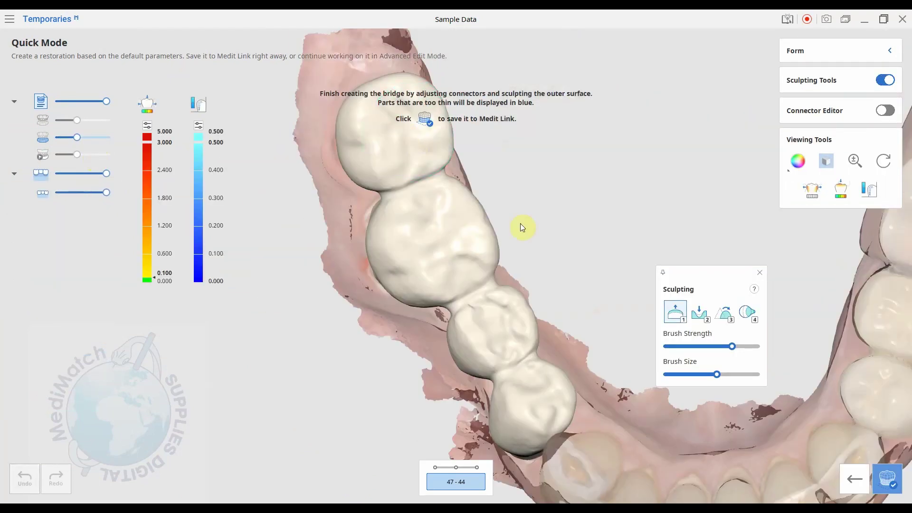
mouse_move(644, 250)
right_mouse_down()
mouse_move(552, 236)
mouse_move(428, 275)
mouse_move(283, 360)
mouse_move(265, 284)
mouse_move(880, 118)
mouse_move(643, 275)
mouse_move(401, 413)
mouse_move(493, 372)
right_mouse_up()
scroll(591, 261, "up", 6)
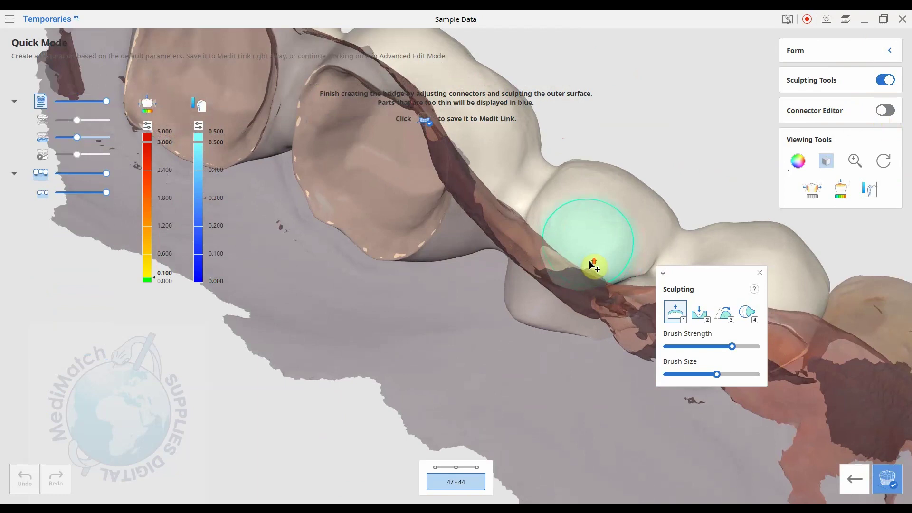
right_click_drag(573, 231, 526, 160)
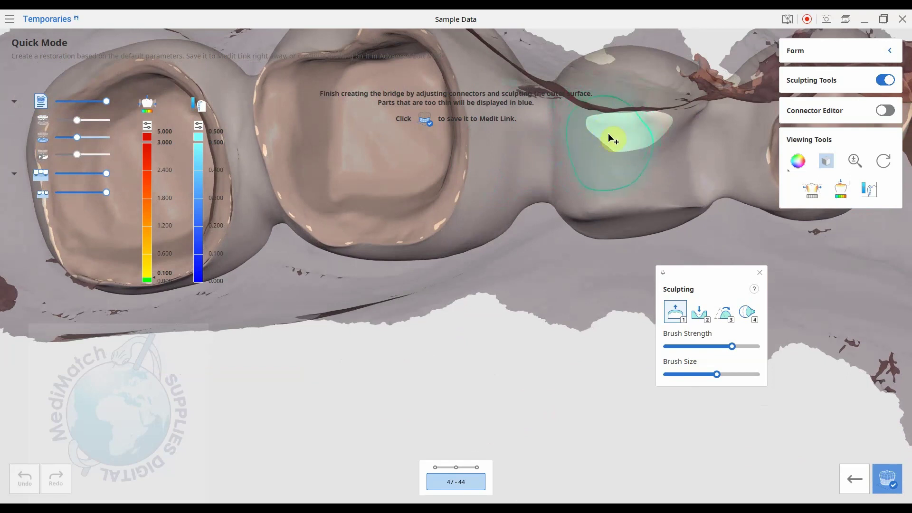
Inspect the bridge's underside, then return to a close cheek-side view
right_click_drag(612, 139, 511, 122)
right_click_drag(531, 72, 509, 152)
right_click_drag(499, 348, 563, 150)
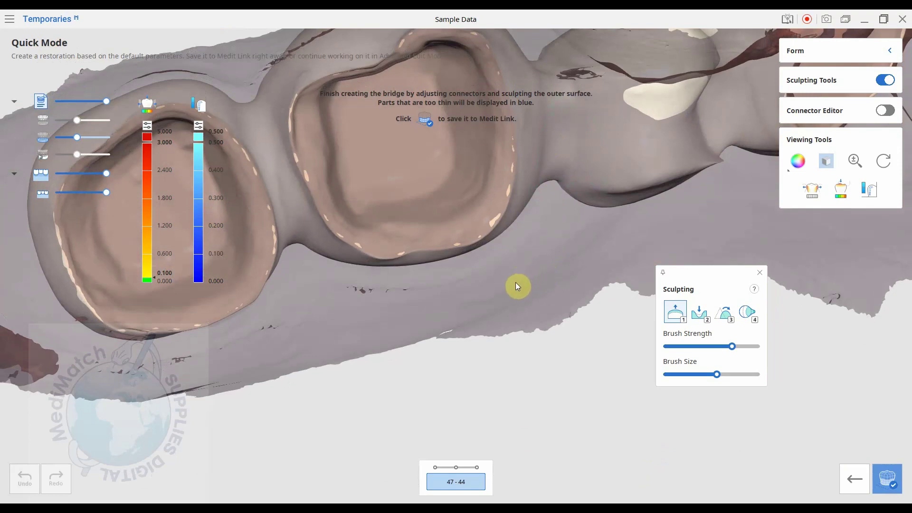
right_click_drag(528, 269, 566, 449)
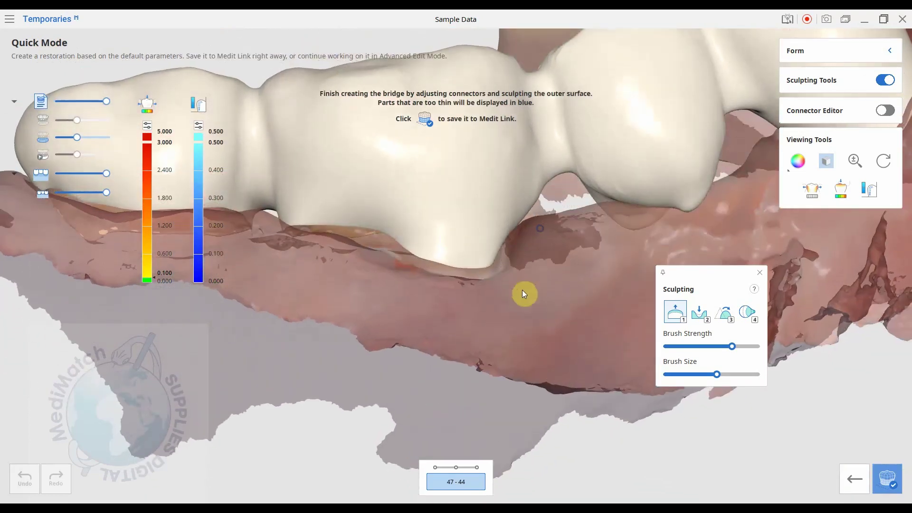
right_click_drag(523, 293, 514, 309)
right_click_drag(523, 269, 417, 329)
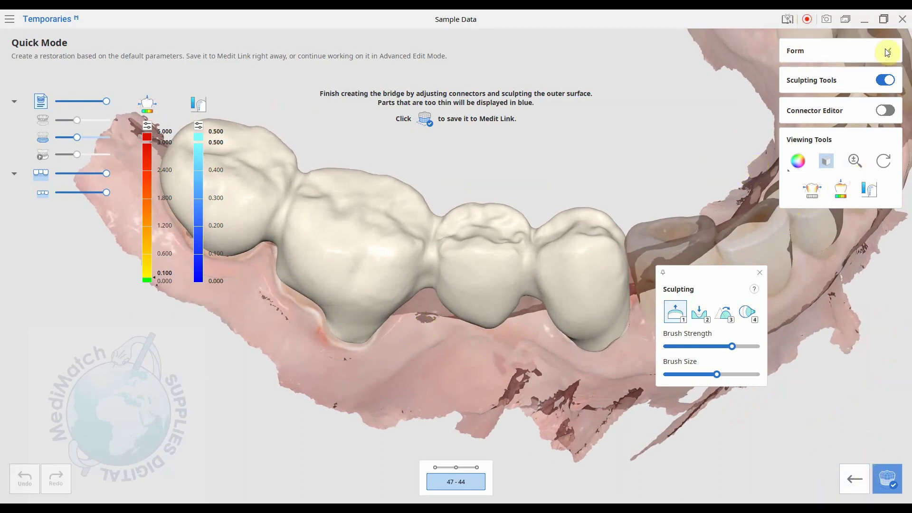
Turn on the Connector Editor to show the bridge's connectors from above
left_click(885, 110)
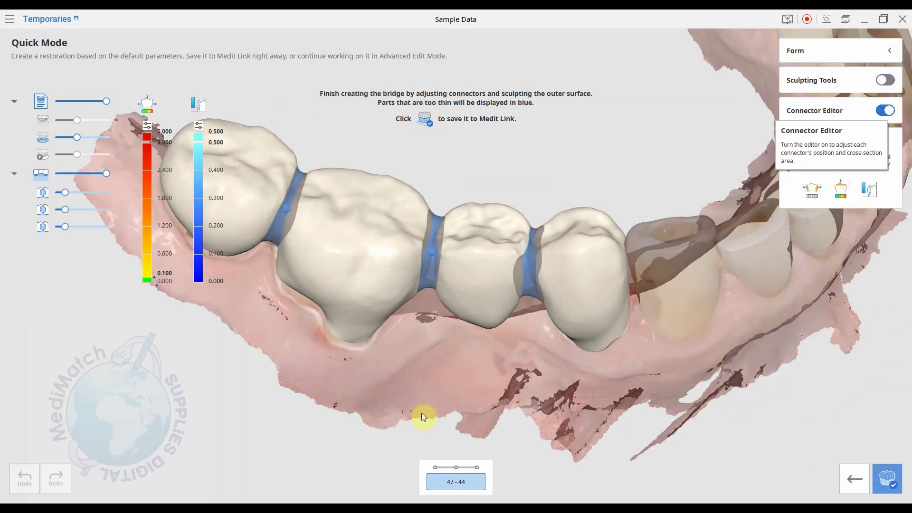
right_click_drag(531, 99, 436, 267)
scroll(315, 195, "up", 5)
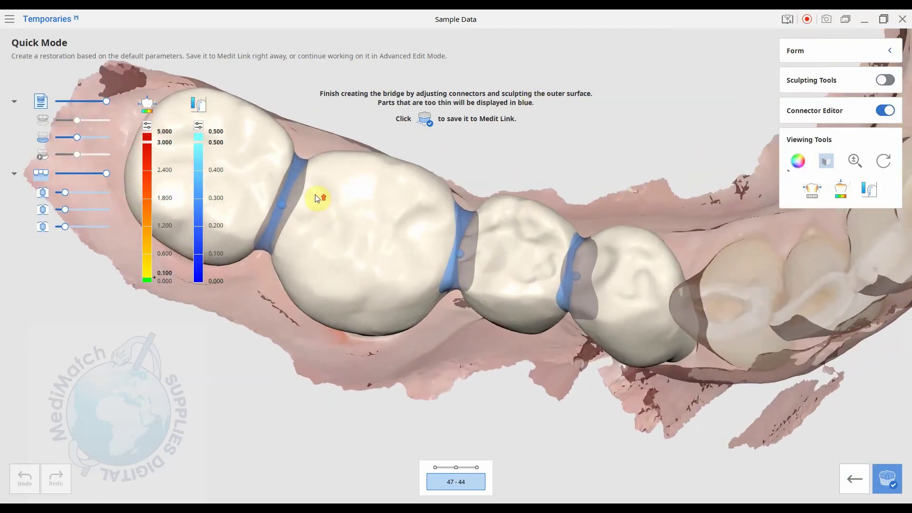
right_click_drag(316, 275, 338, 225)
Widen the connector between the first two teeth and save the bridge to Medit Link
mouse_move(272, 204)
left_mouse_down()
mouse_move(299, 192)
mouse_move(297, 178)
mouse_move(275, 175)
mouse_move(284, 182)
mouse_move(270, 211)
mouse_move(236, 243)
mouse_move(287, 214)
mouse_move(273, 222)
mouse_move(287, 202)
left_mouse_up()
right_click_drag(287, 202, 607, 200)
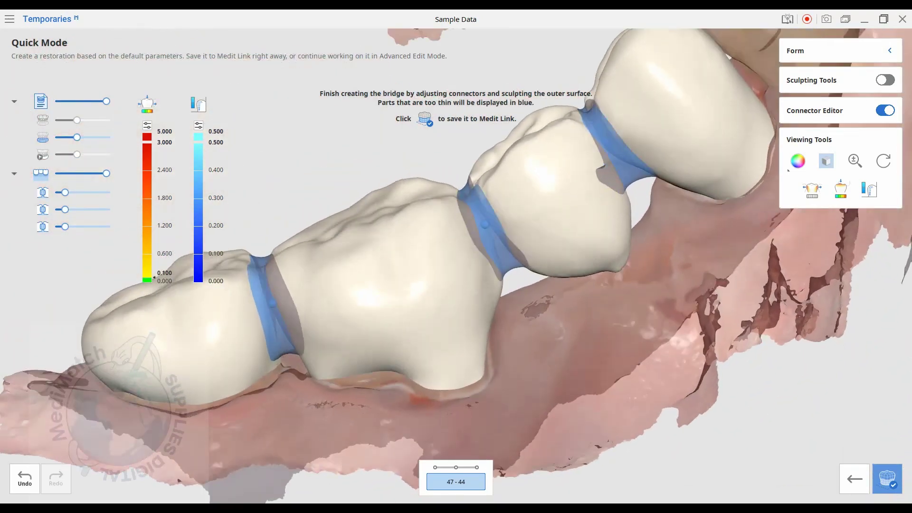
left_click(900, 484)
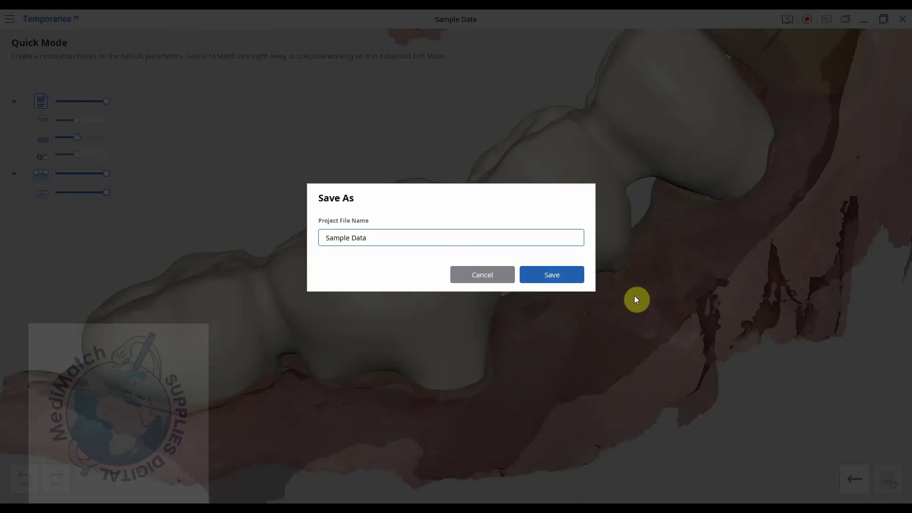
Confirm the save, then hide the Maxilla and Mandible scans and show only the Temporaries bridge
left_click(545, 271)
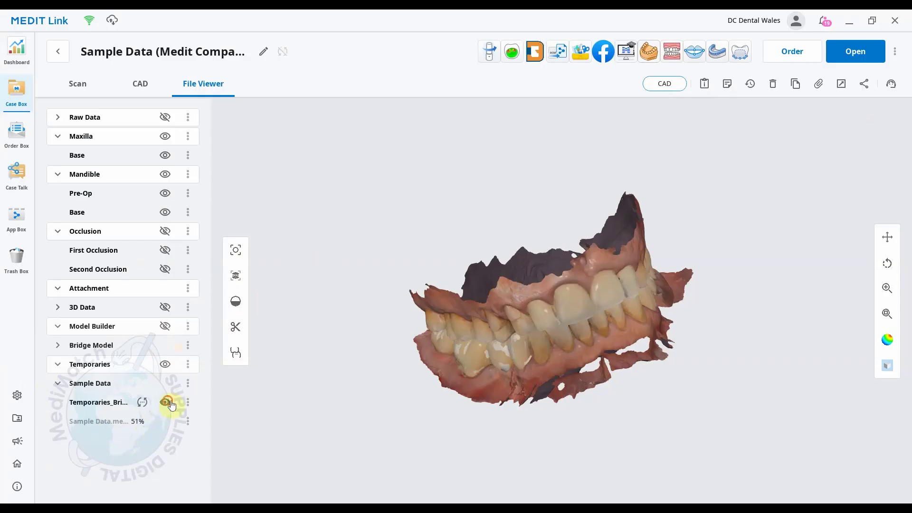
left_click(165, 135)
left_click(165, 174)
left_click(165, 402)
Rotate the saved bridge to view its front, inner openings and side
right_click_drag(458, 326, 582, 218)
right_click_drag(559, 348, 476, 231)
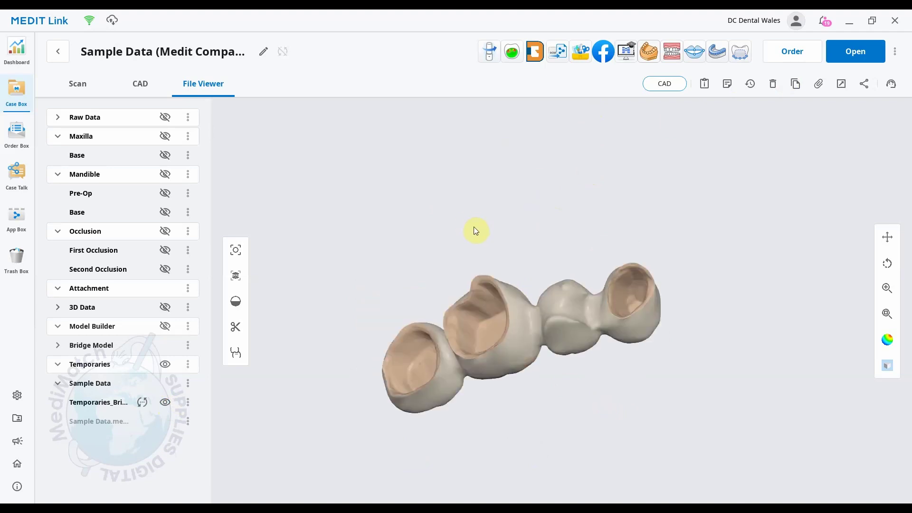
right_click_drag(535, 242, 553, 196)
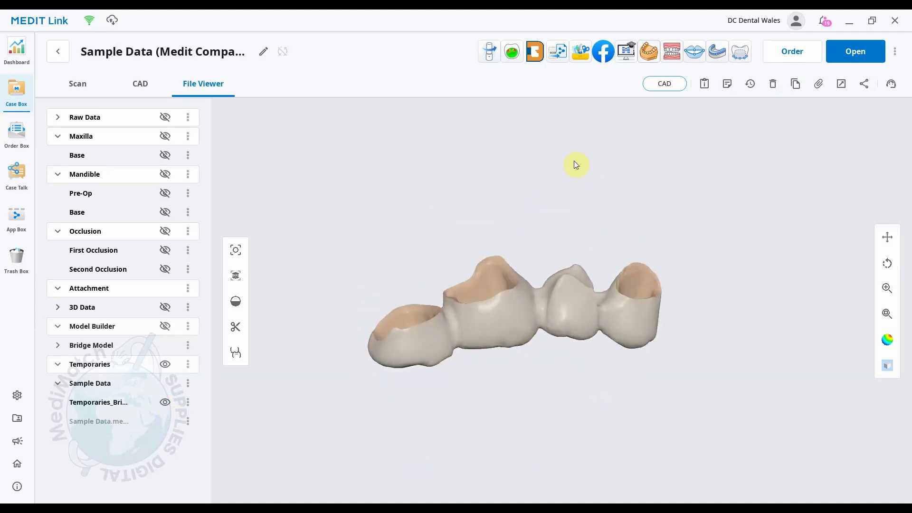